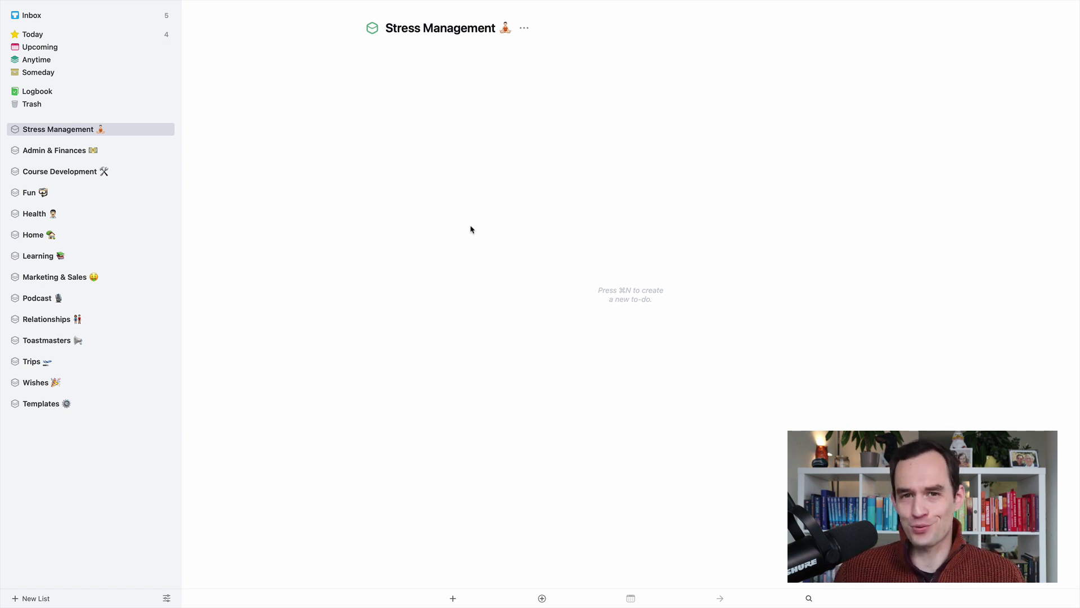
Open the new-list choices for the Stress Management area
click(35, 600)
Create a new project under Stress Management titled 'Weekly Review'
click(68, 513)
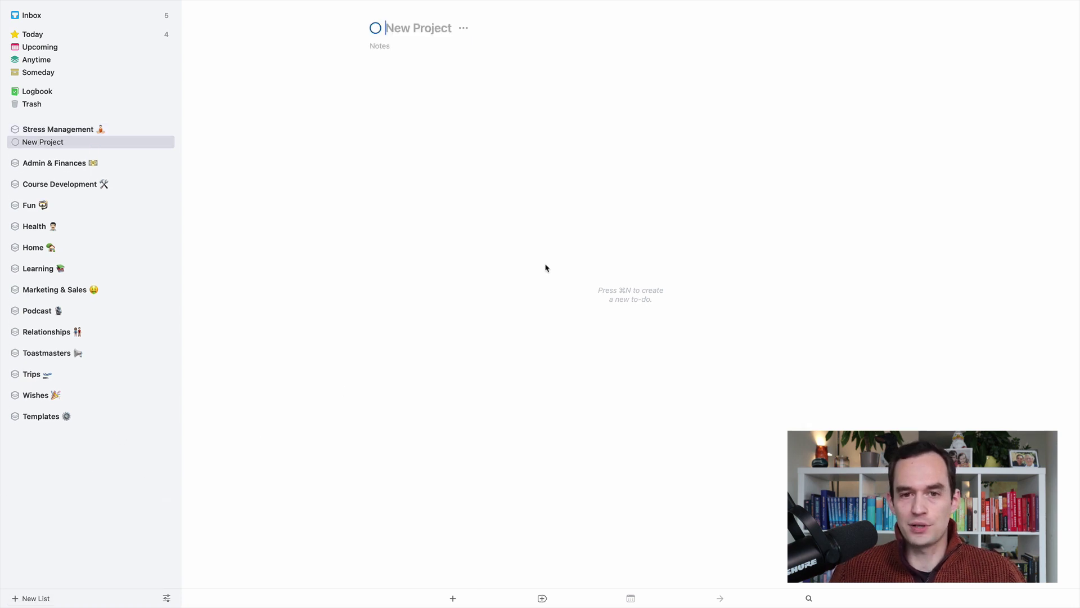
text(Weekly )
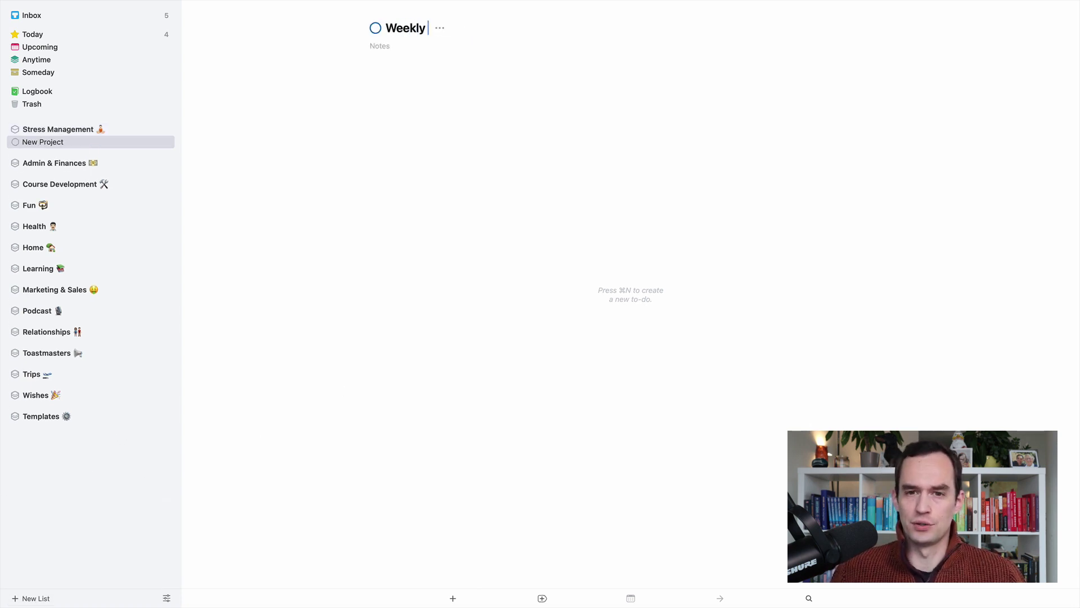
text(Review)
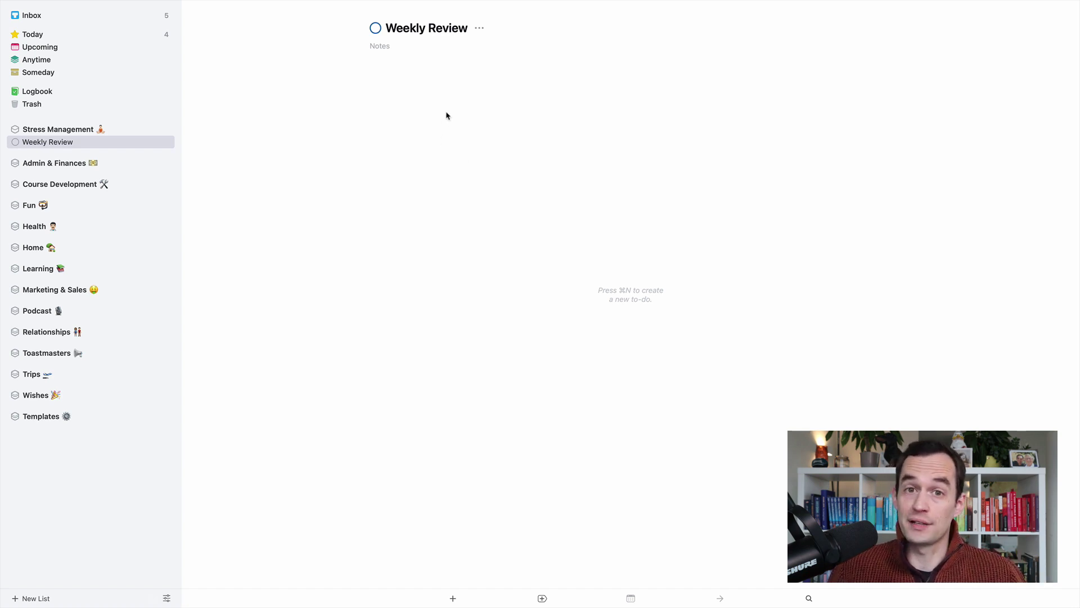
Add the to-do 'Process my Things inbox' to the project
key(super+n)
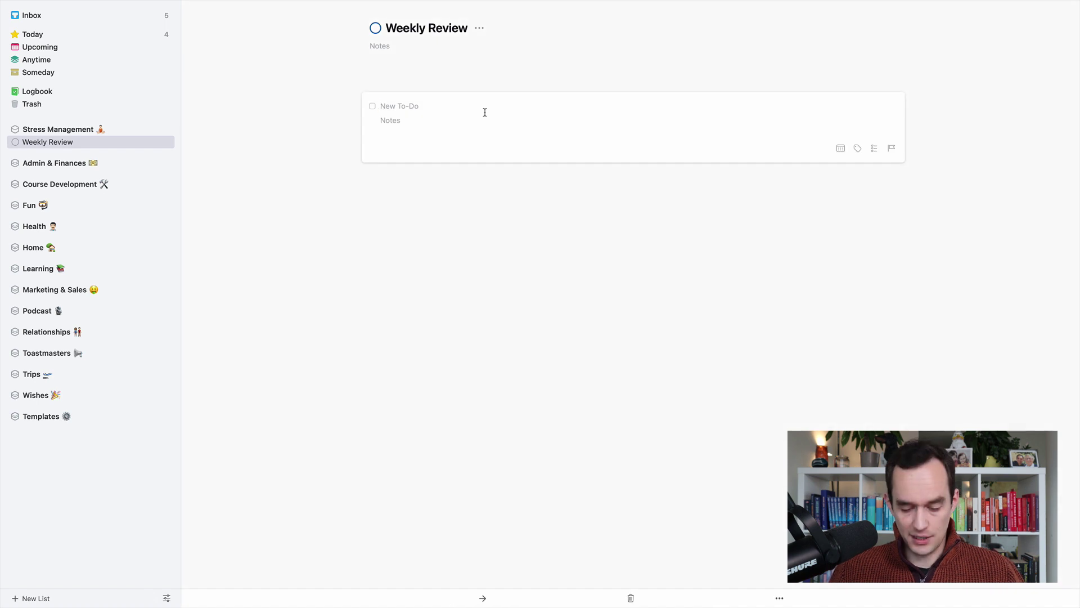
text(Process my)
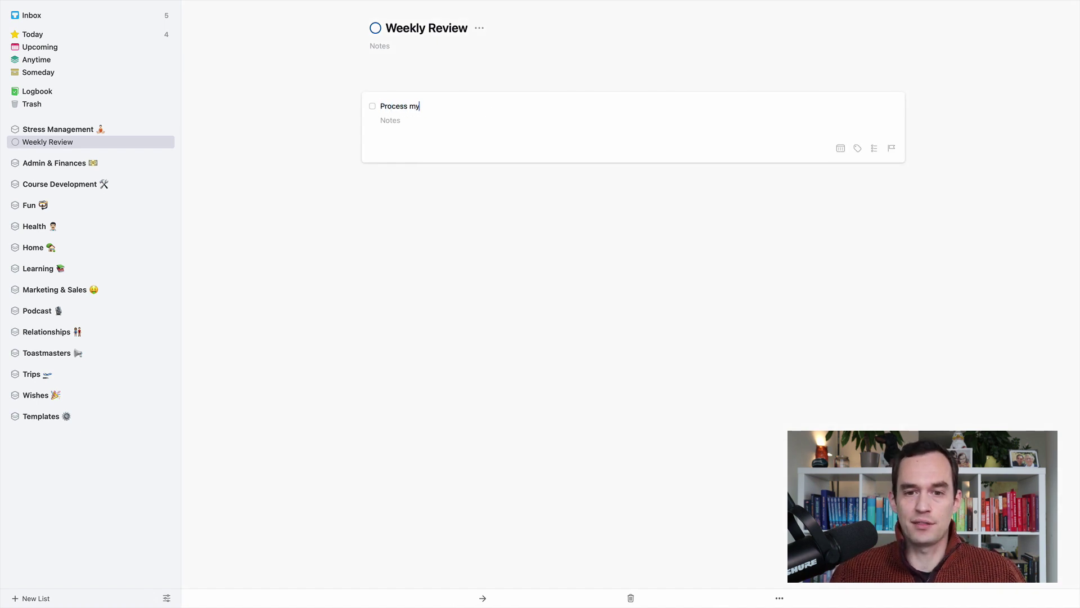
text( Thign)
key(BackSpace)
key(BackSpace)
key(BackSpace)
key(BackSpace)
text(h)
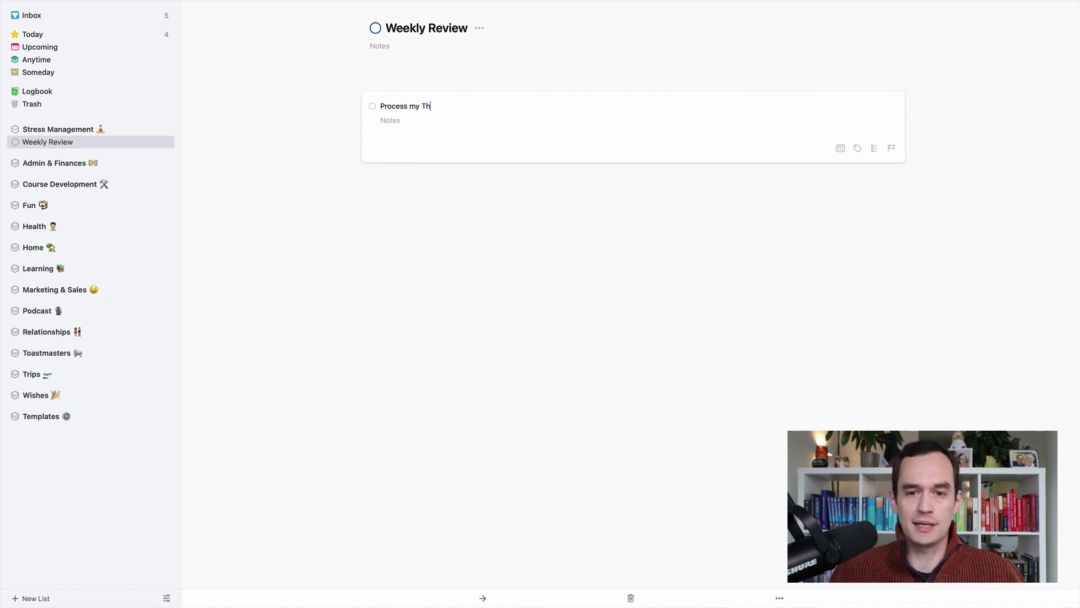
text(ings inbox)
key(Return)
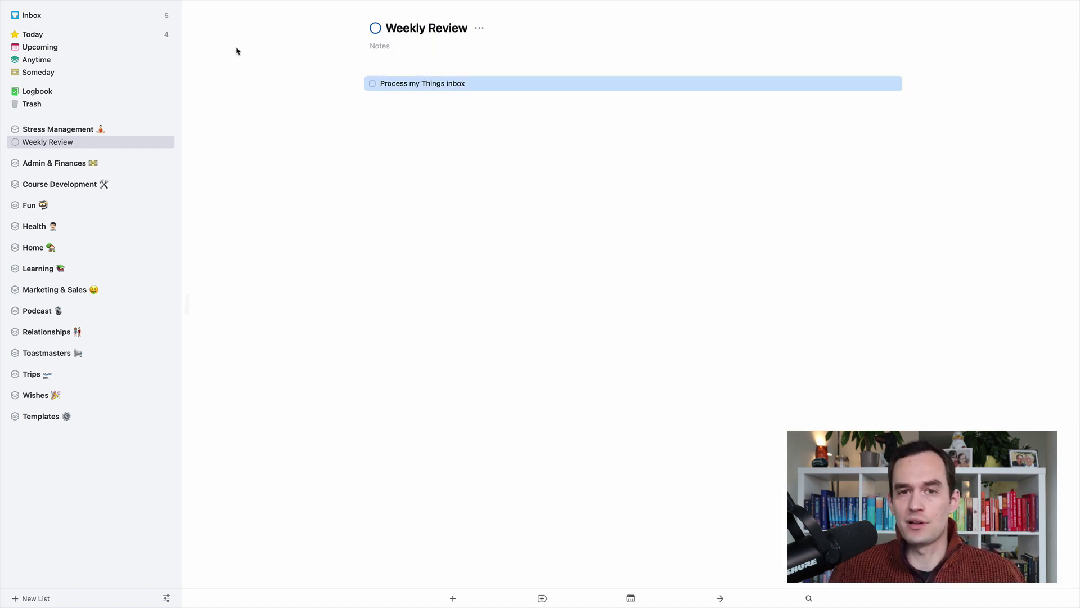
click(475, 110)
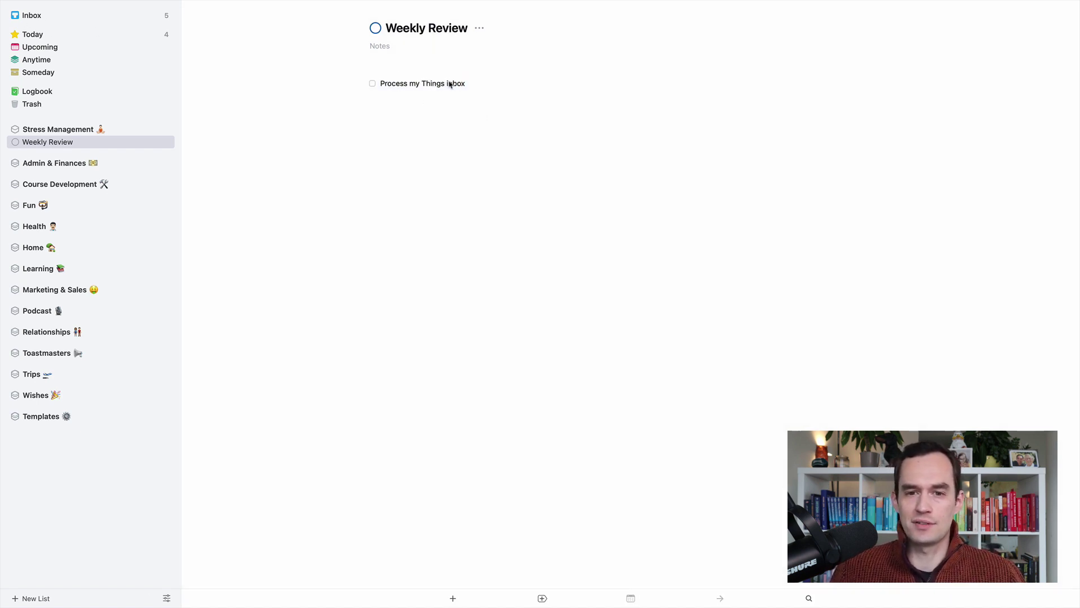
click(450, 84)
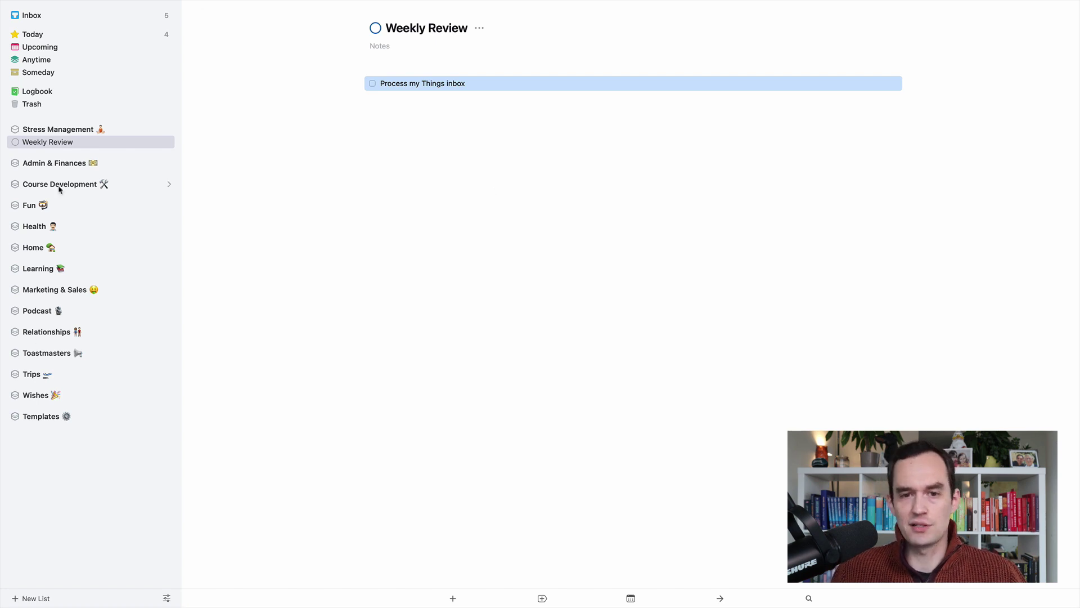
click(519, 158)
Add a second to-do, 'Process my physical inbox', below the first
key(super+n)
text(Pro)
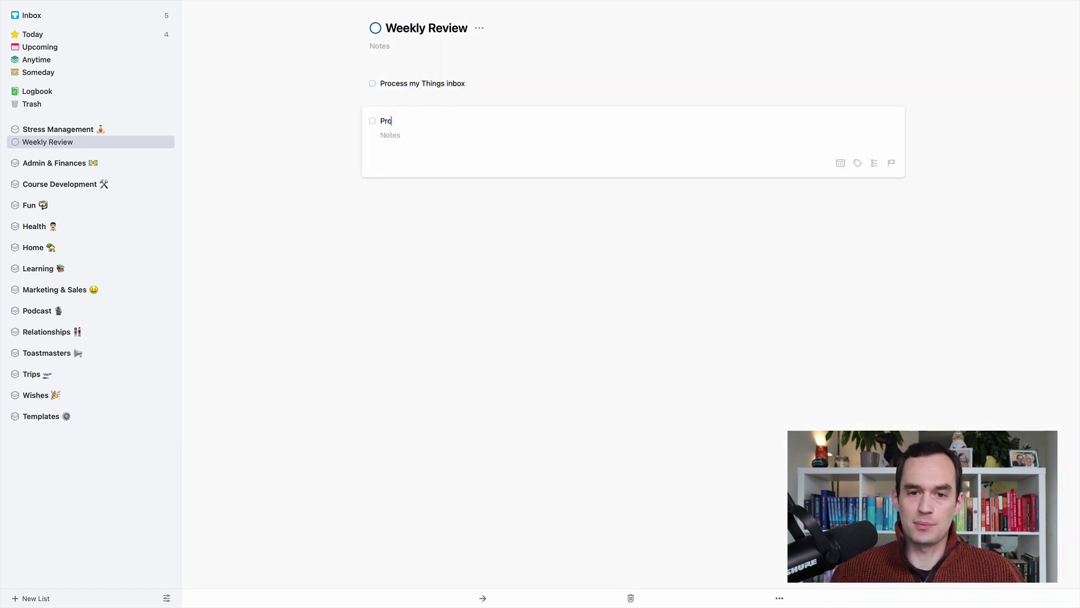
text(cess my physical inbox)
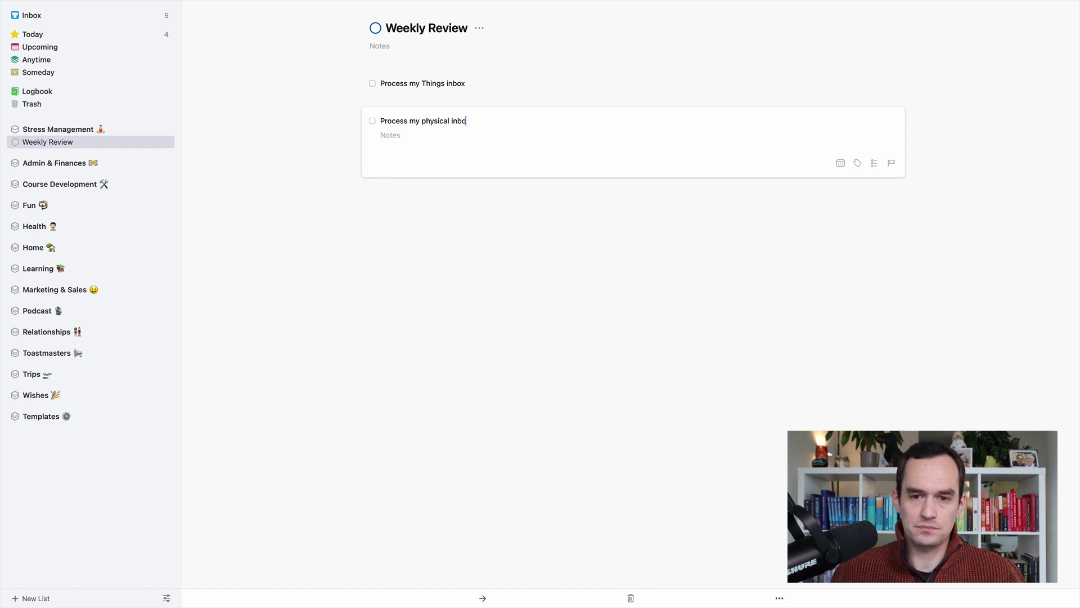
key(Return)
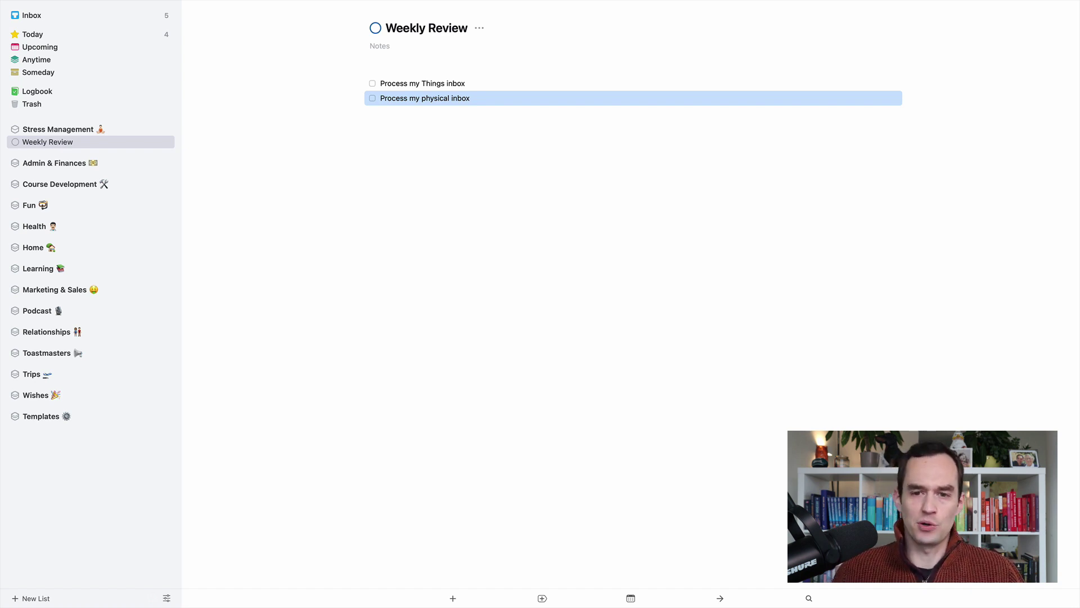
click(515, 174)
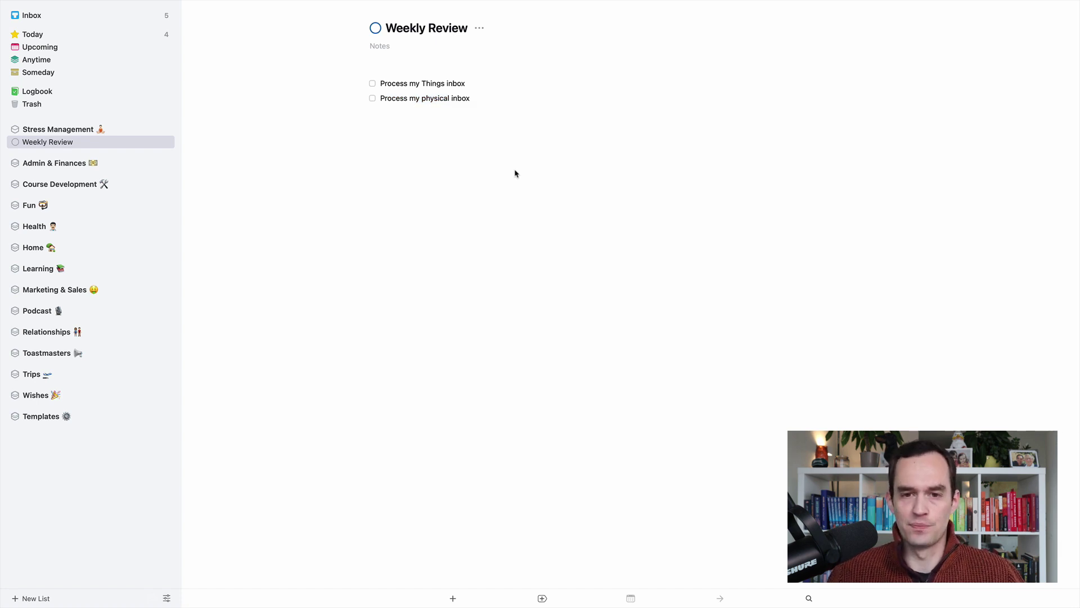
Add a third to-do, 'Process my email inbox'
key(super+n)
text(Process )
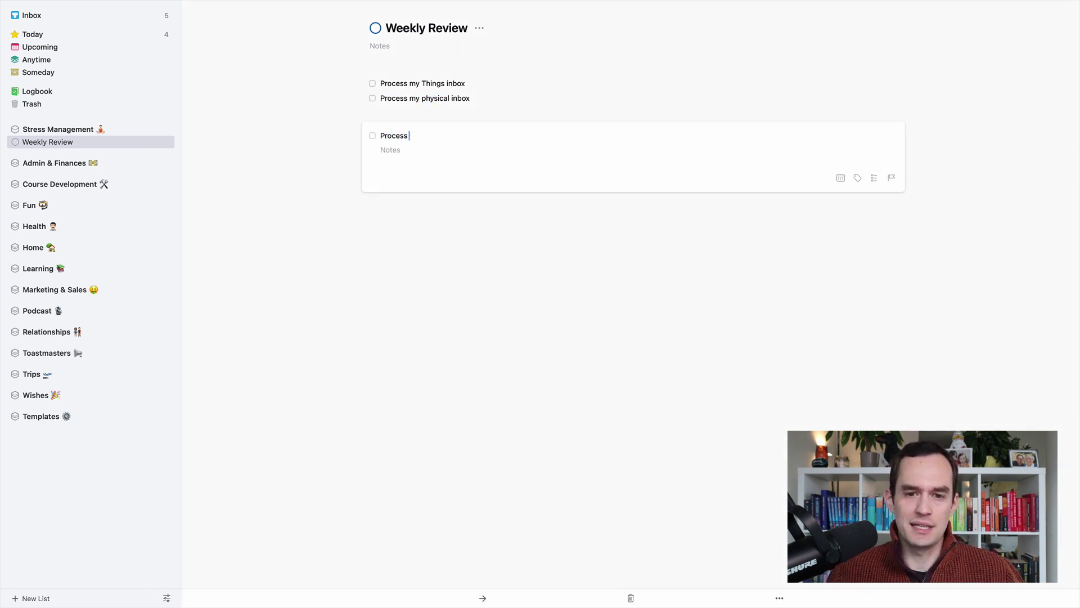
text(my email inbox)
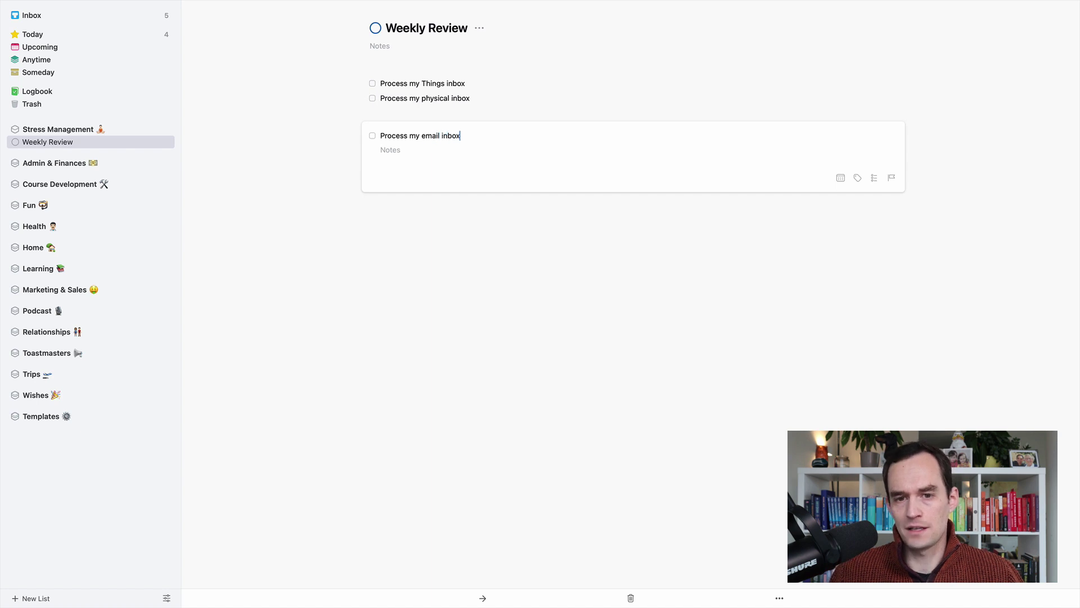
key(Return)
click(482, 166)
Give it a checklist: Reply or mark as reply later, Check screened out emails, Check spam emails
double_click(453, 114)
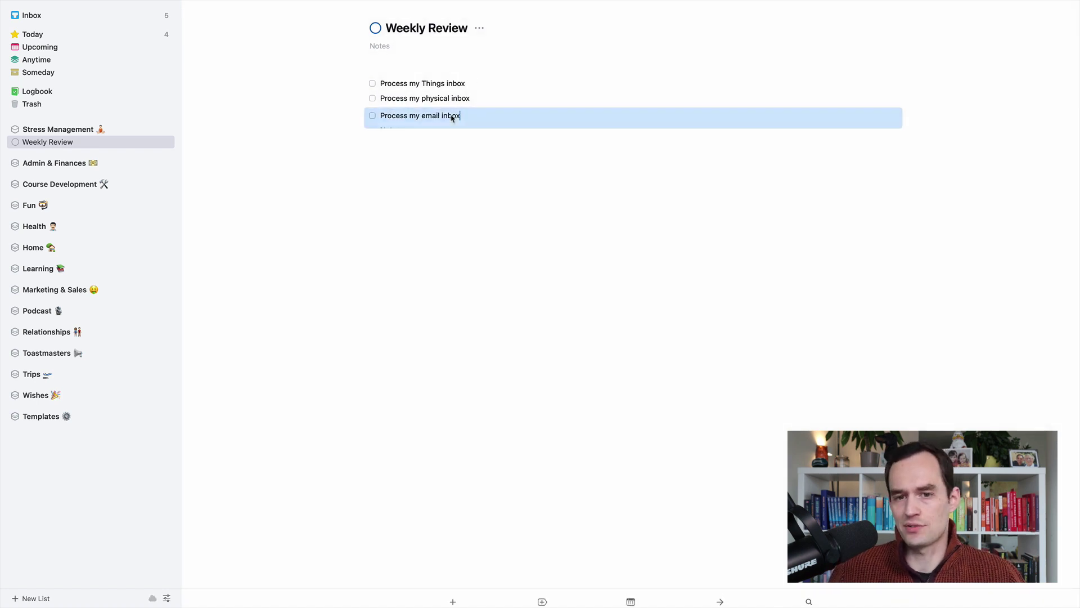
key(Escape)
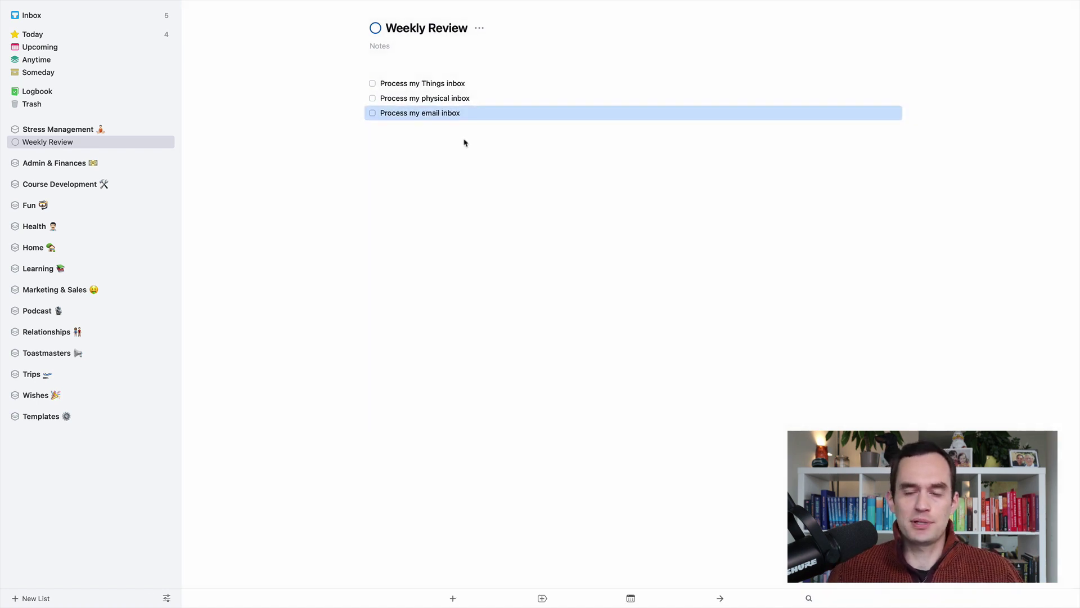
double_click(437, 115)
click(874, 178)
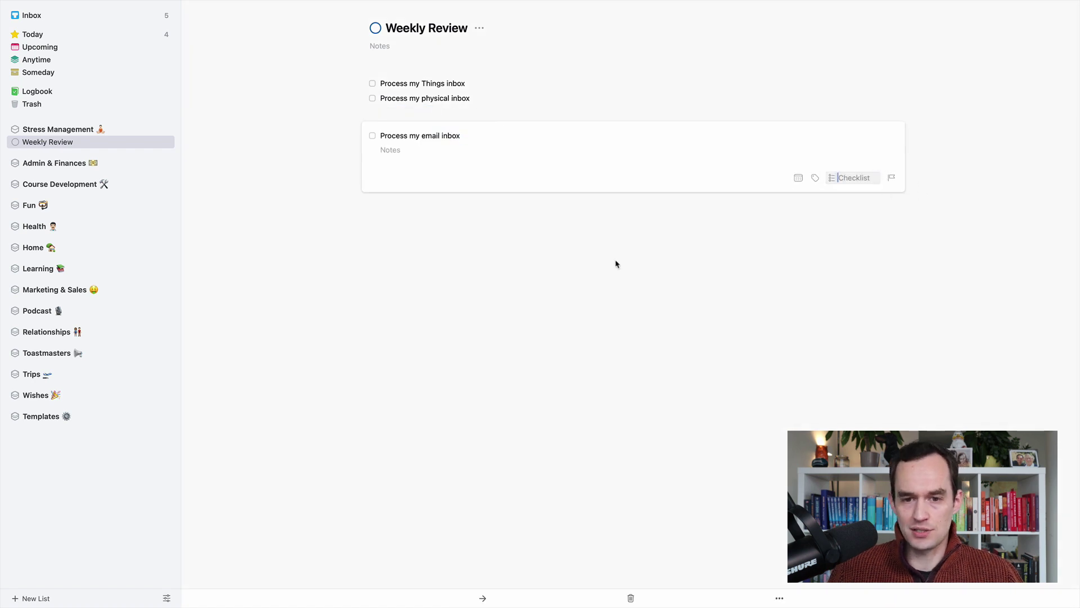
text(Reply)
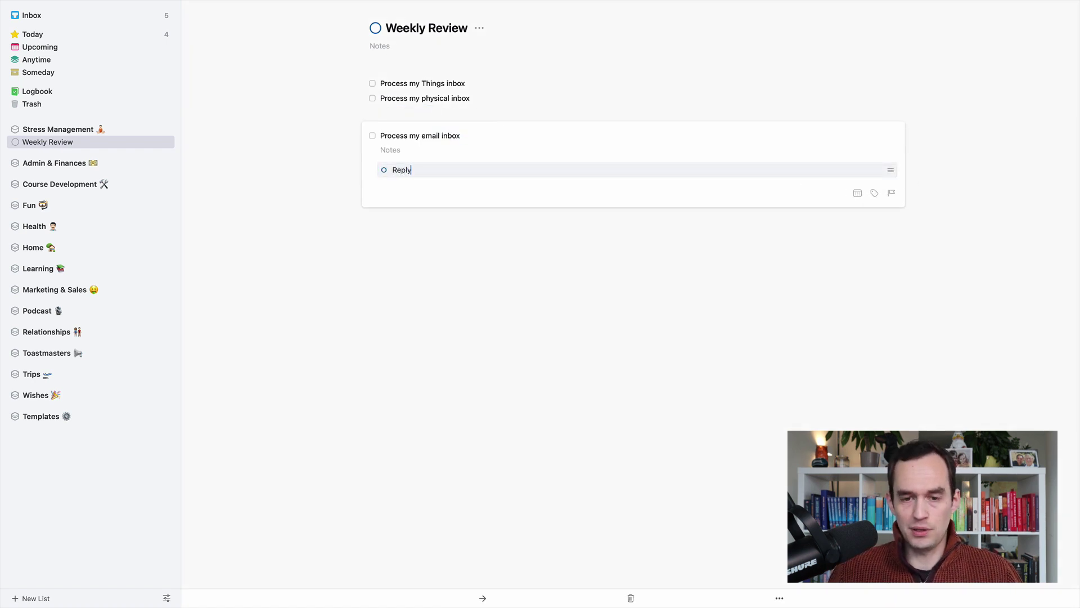
text( or )
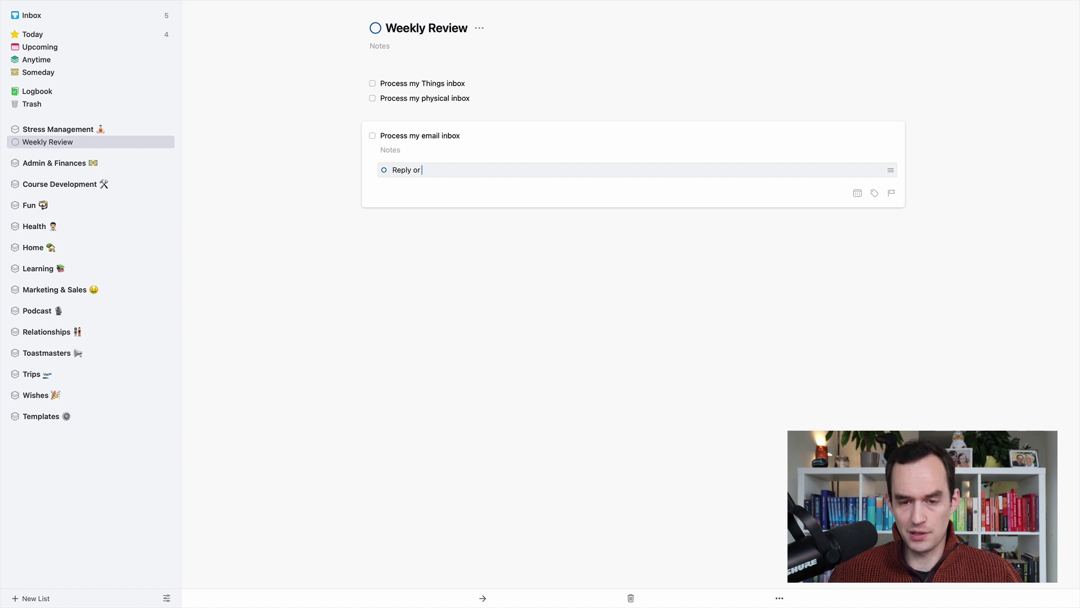
text(mark as reply later)
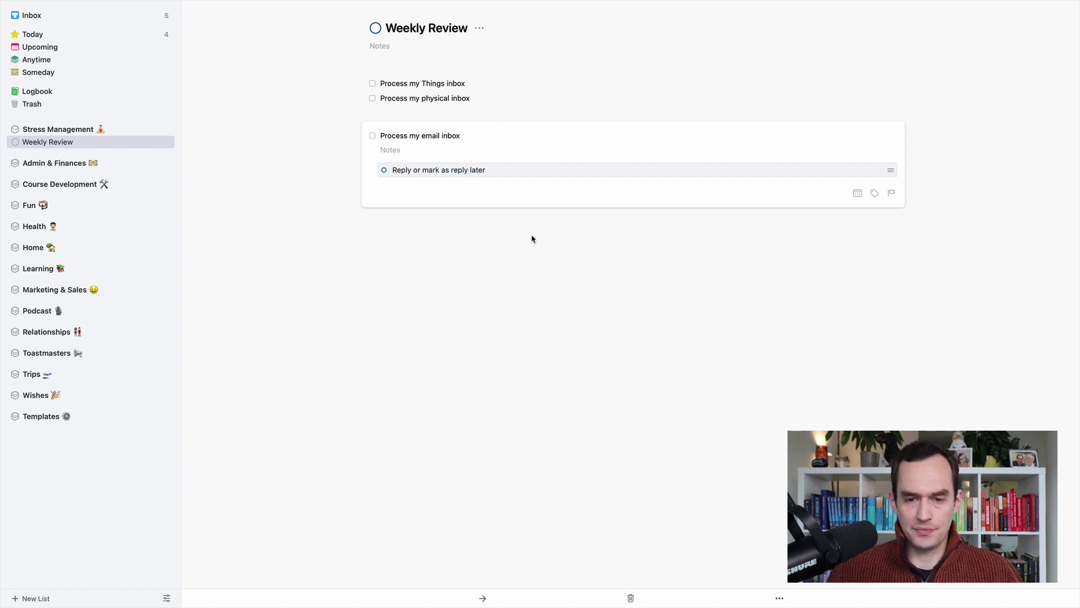
key(Return)
text(Check scre)
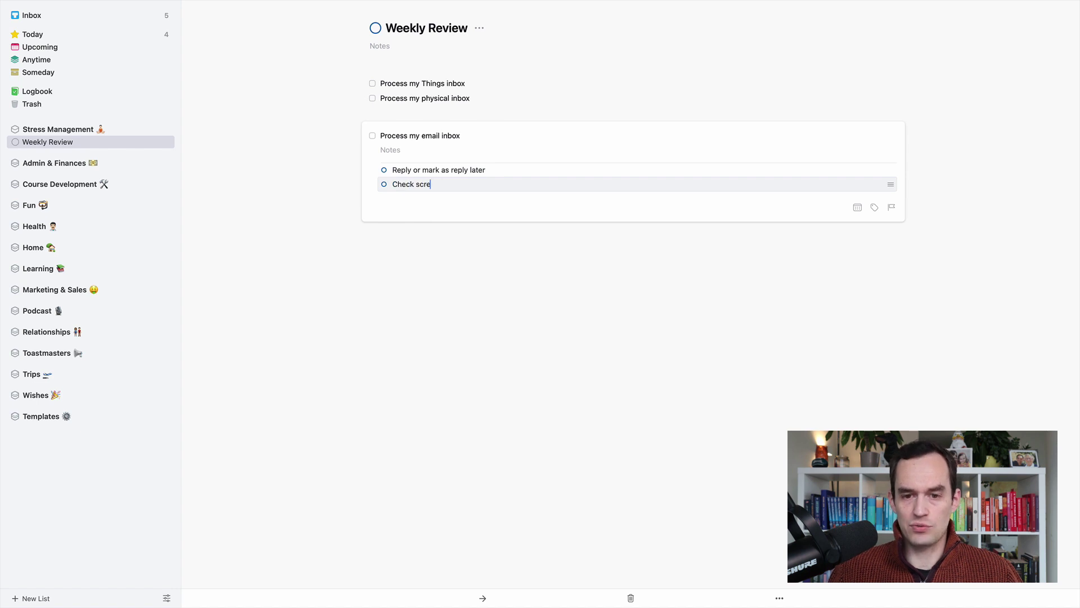
text(ened out emails)
key(Return)
text(Check)
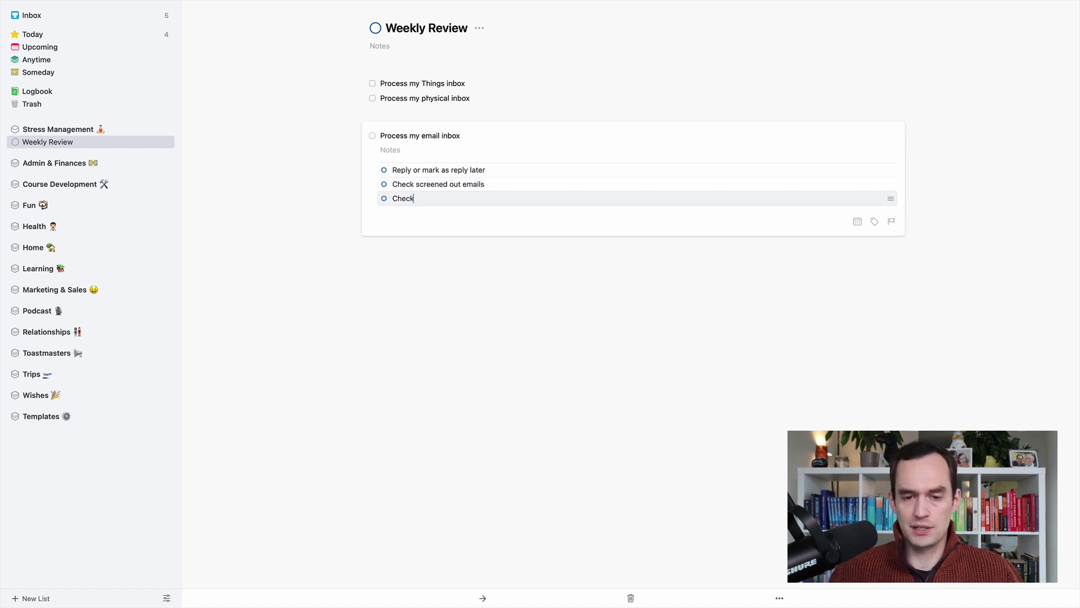
text( spam emails)
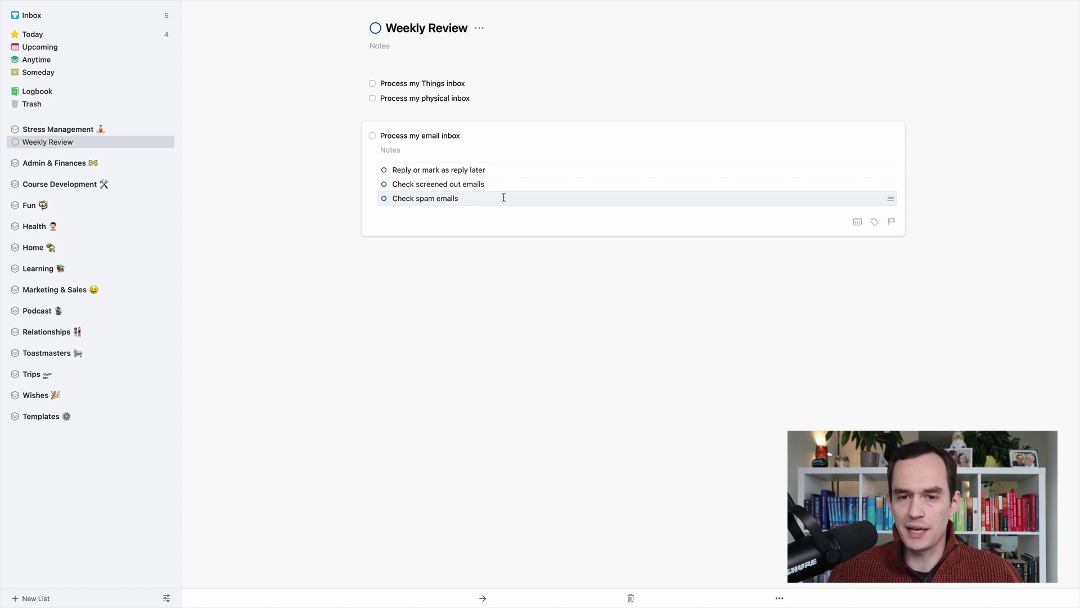
Select the 'Check screened out emails' item text, then close the to-do's details
drag(417, 184, 461, 184)
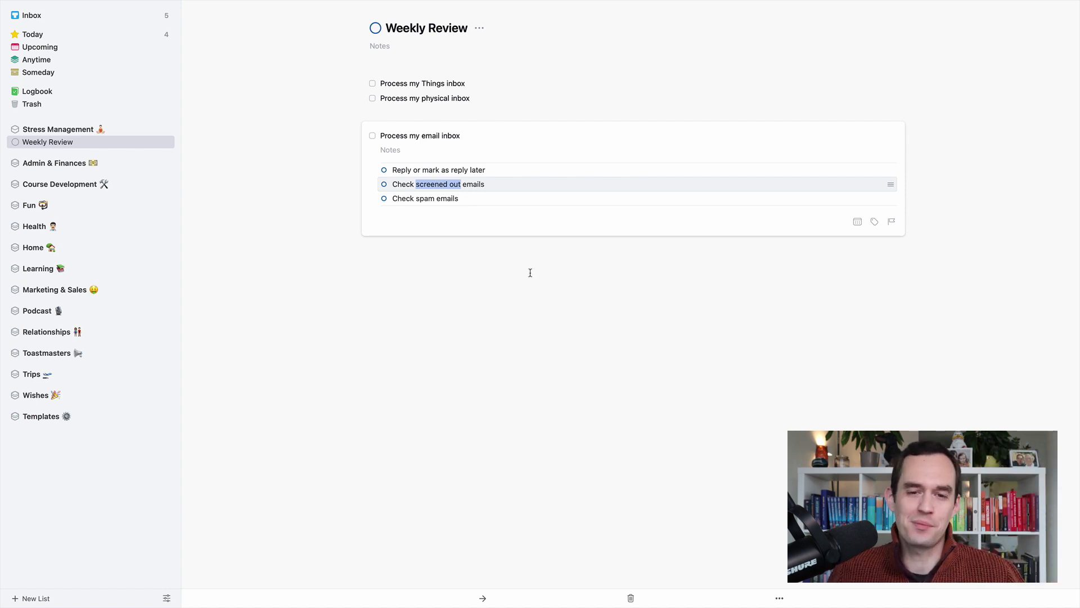
click(420, 184)
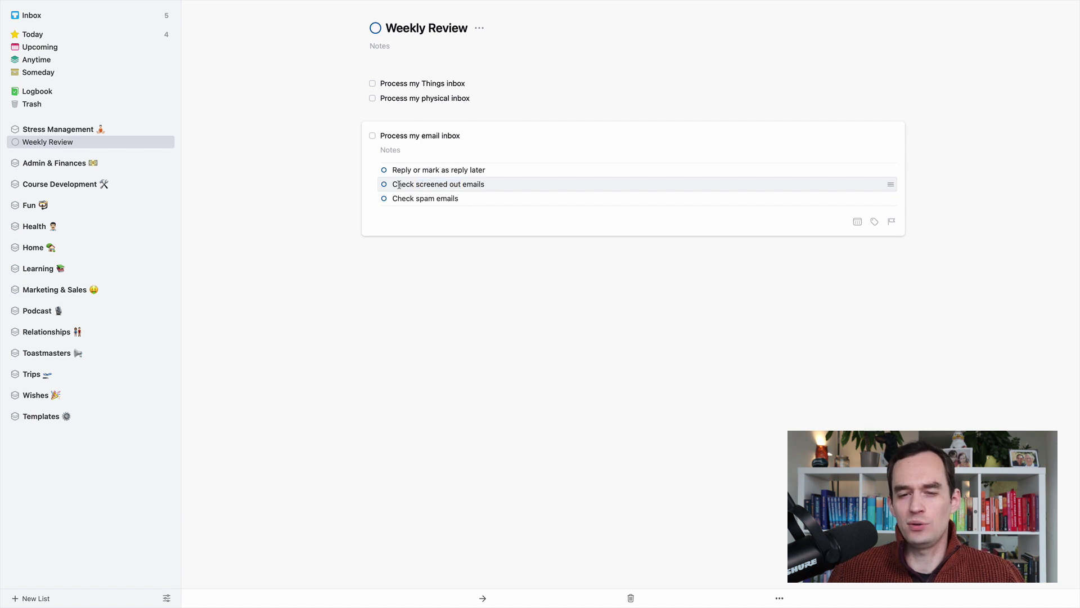
drag(392, 184, 490, 184)
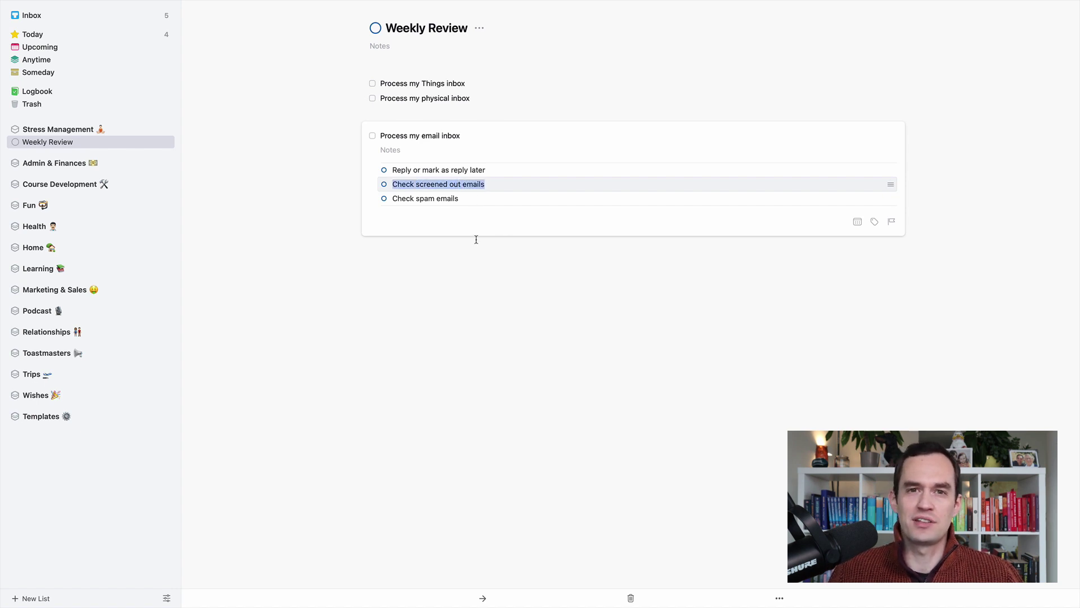
click(510, 249)
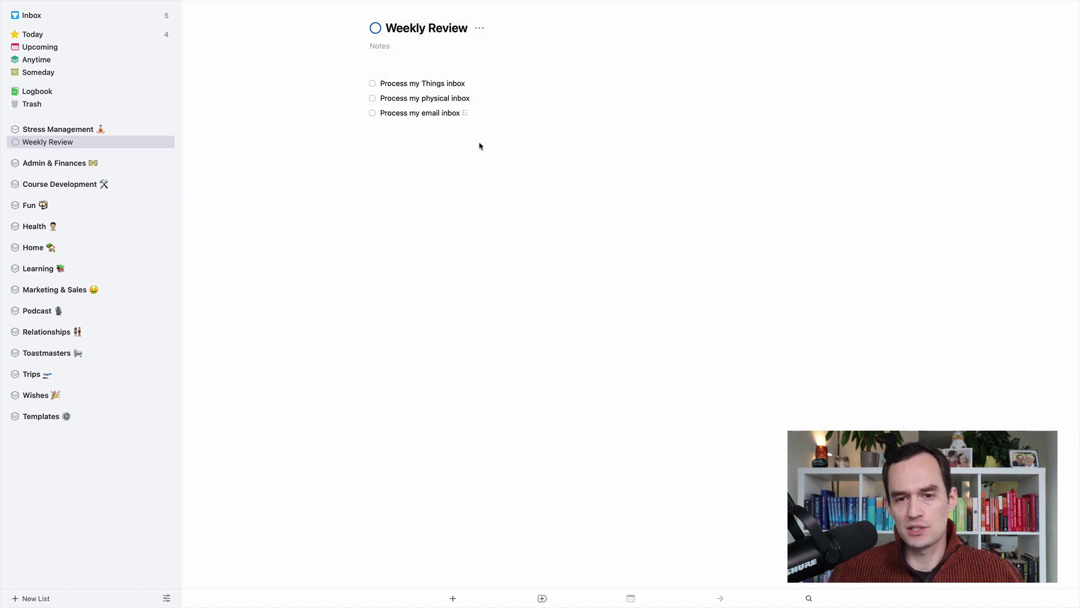
Add a fourth to-do titled 'Review each project and area' below the list
click(429, 83)
click(429, 115)
click(462, 201)
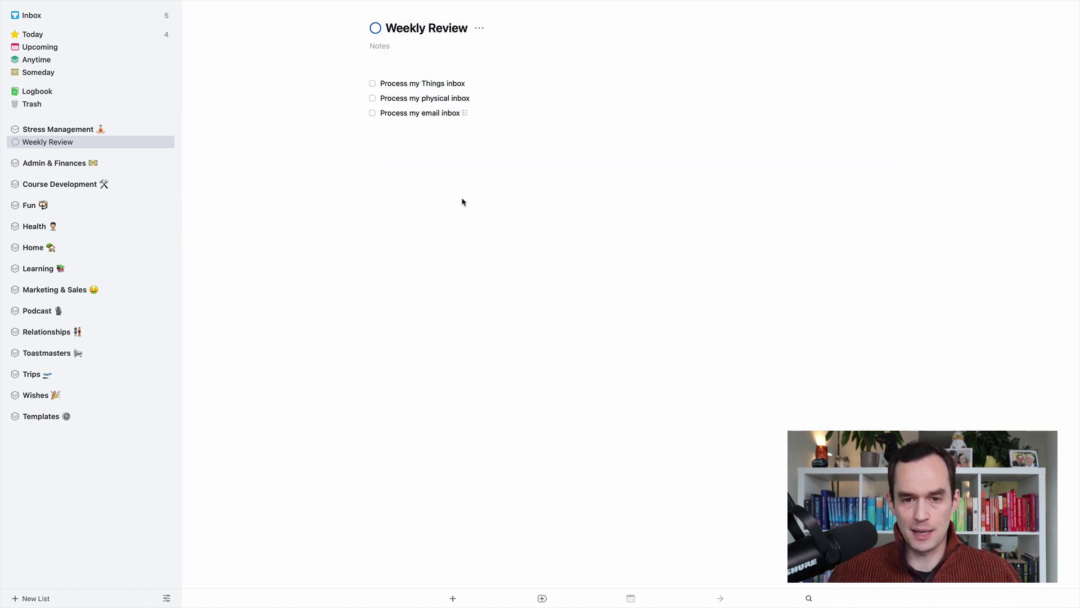
double_click(463, 200)
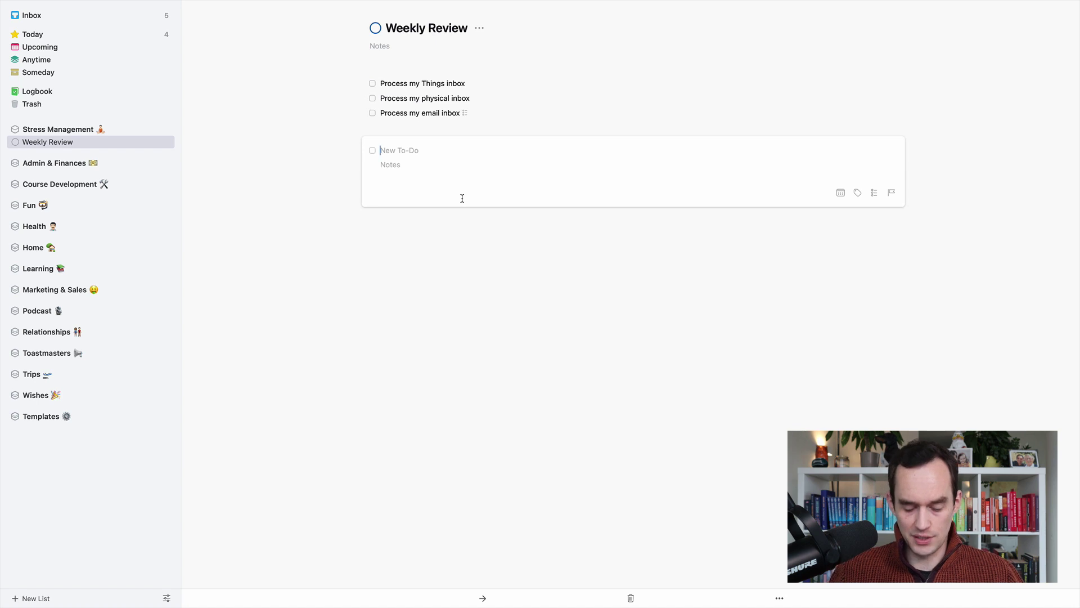
text(Review a)
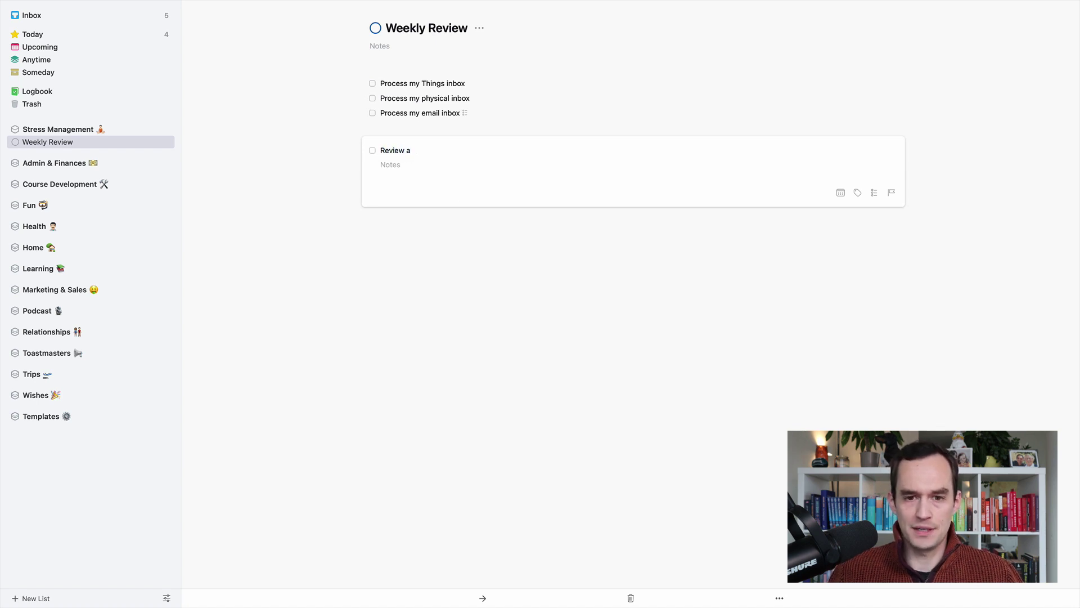
key(BackSpace)
text(each project and area)
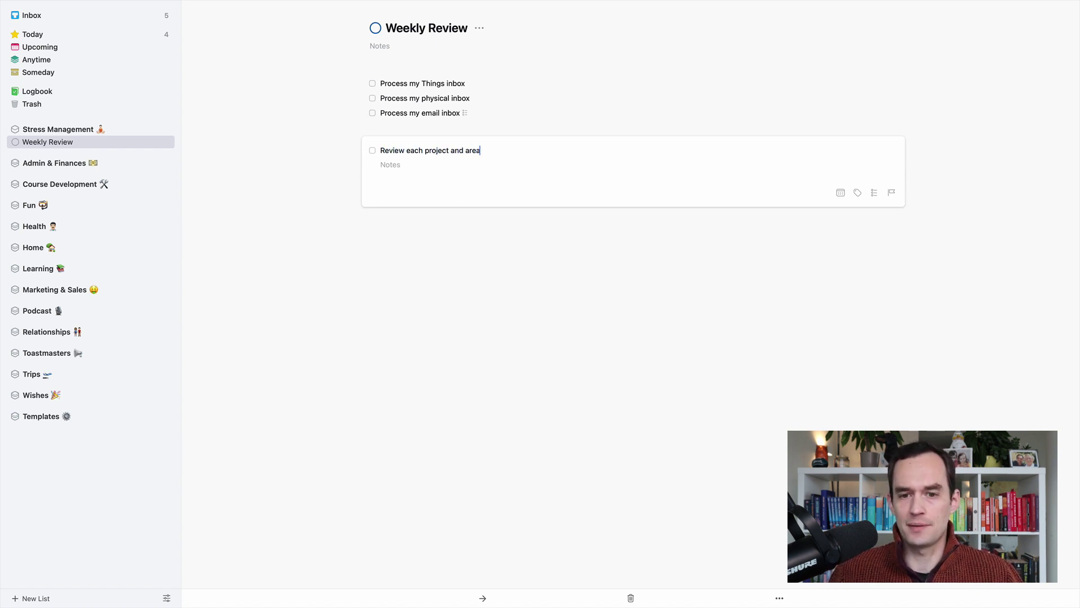
key(Return)
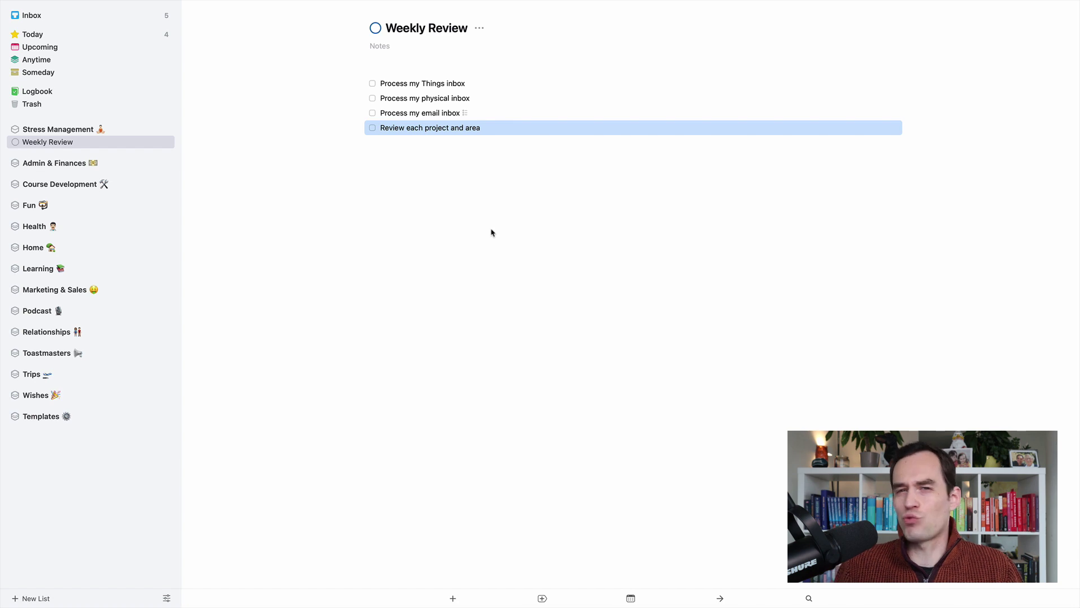
Append a fifth to-do, 'Check what's coming up this week', to the project
click(468, 148)
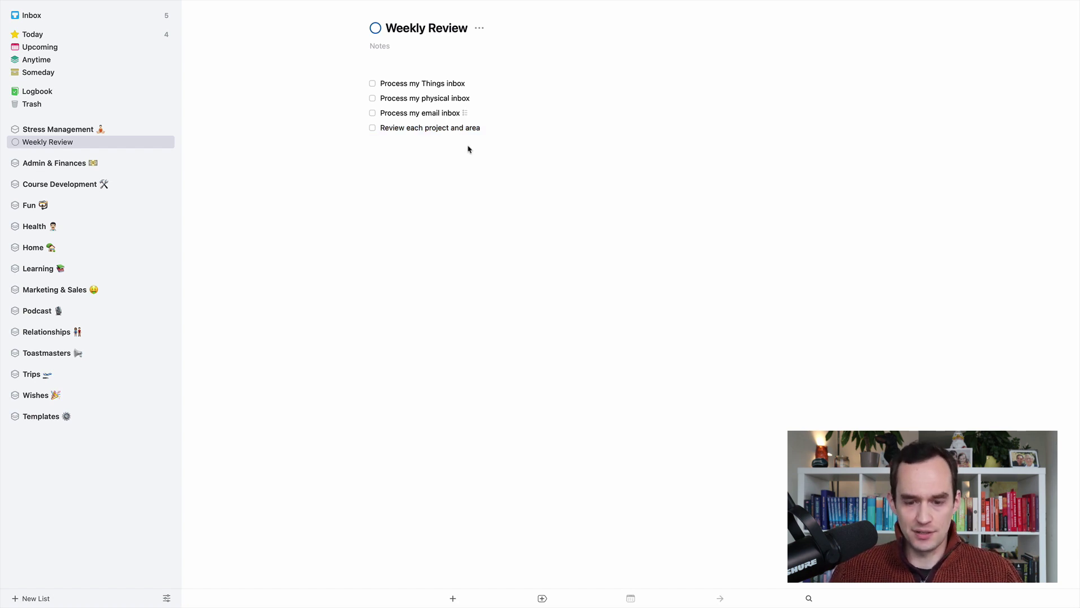
key(super+n)
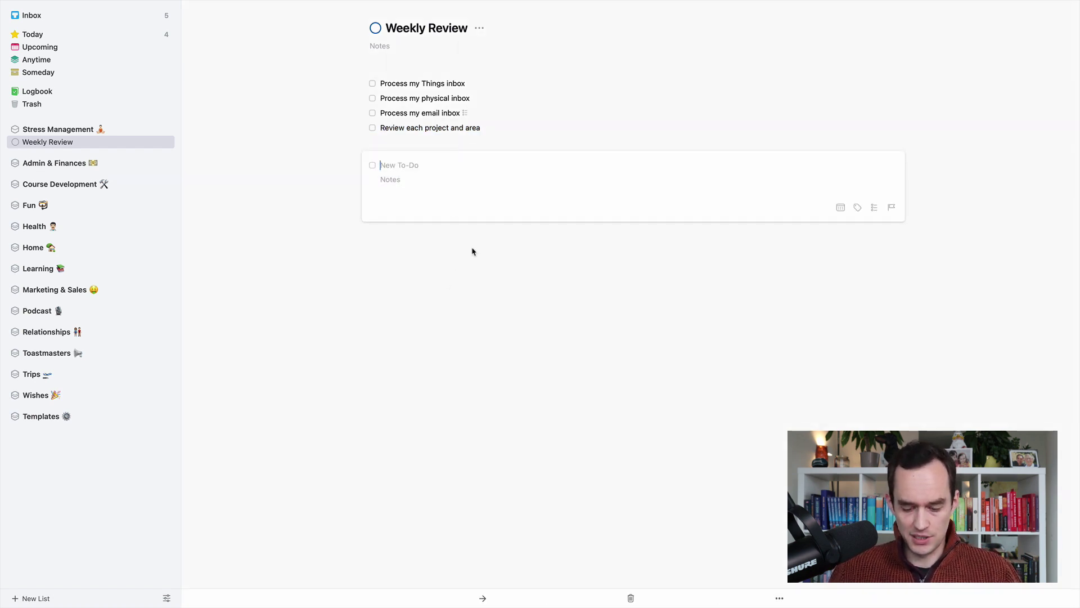
text(Check)
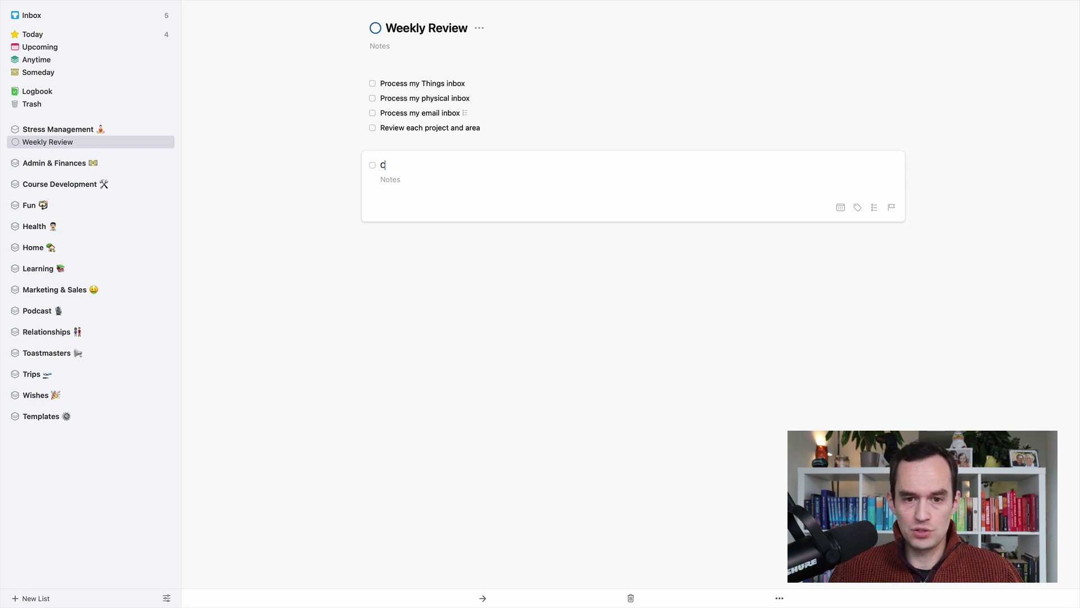
key(BackSpace)
key(BackSpace)
key(BackSpace)
key(BackSpace)
text(heck what)
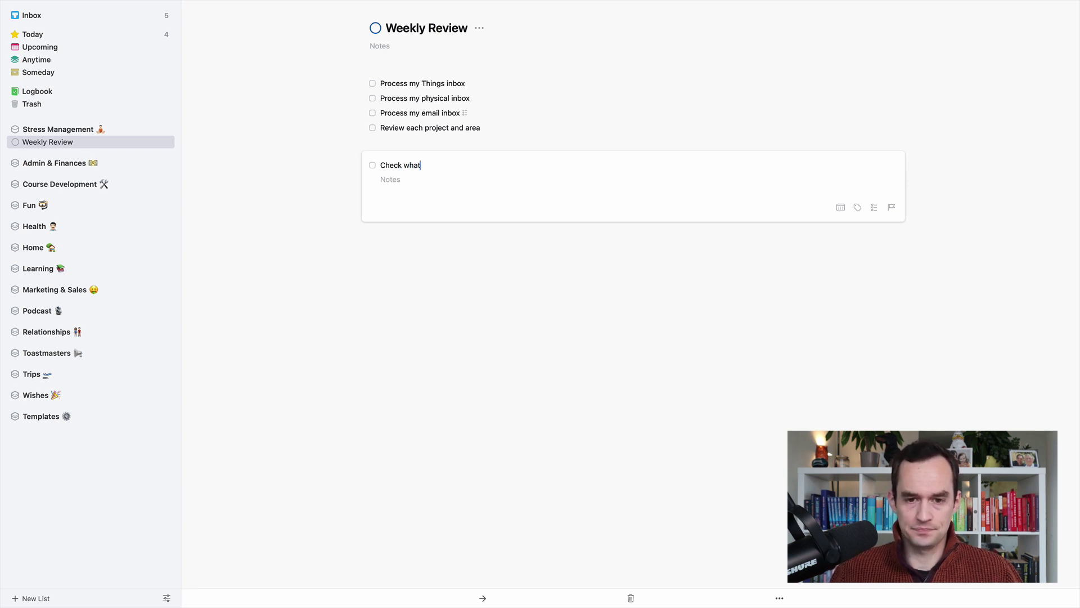
text('s coming up this week)
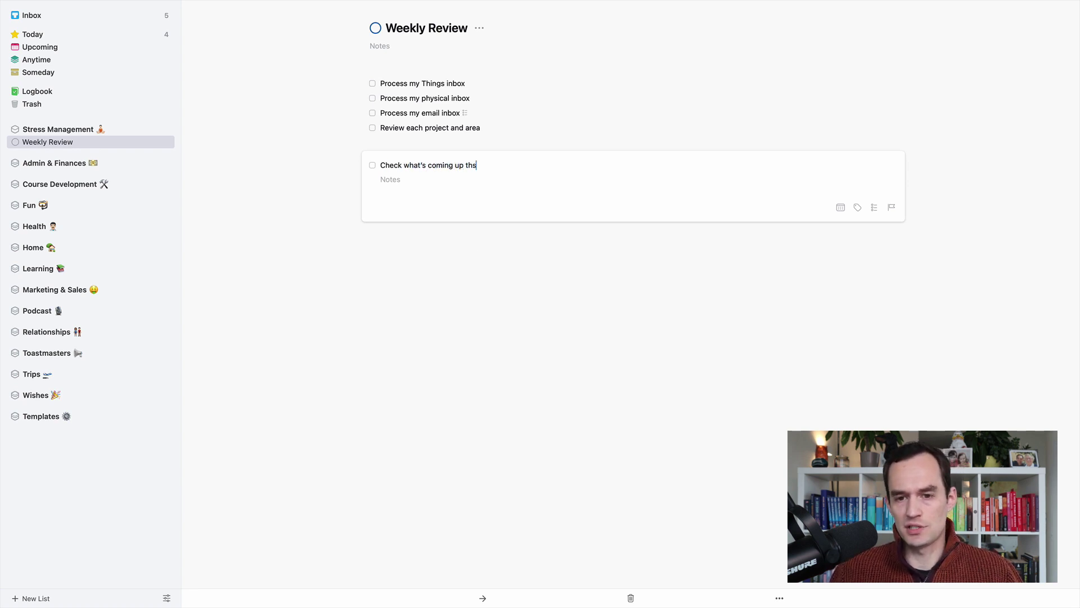
key(Return)
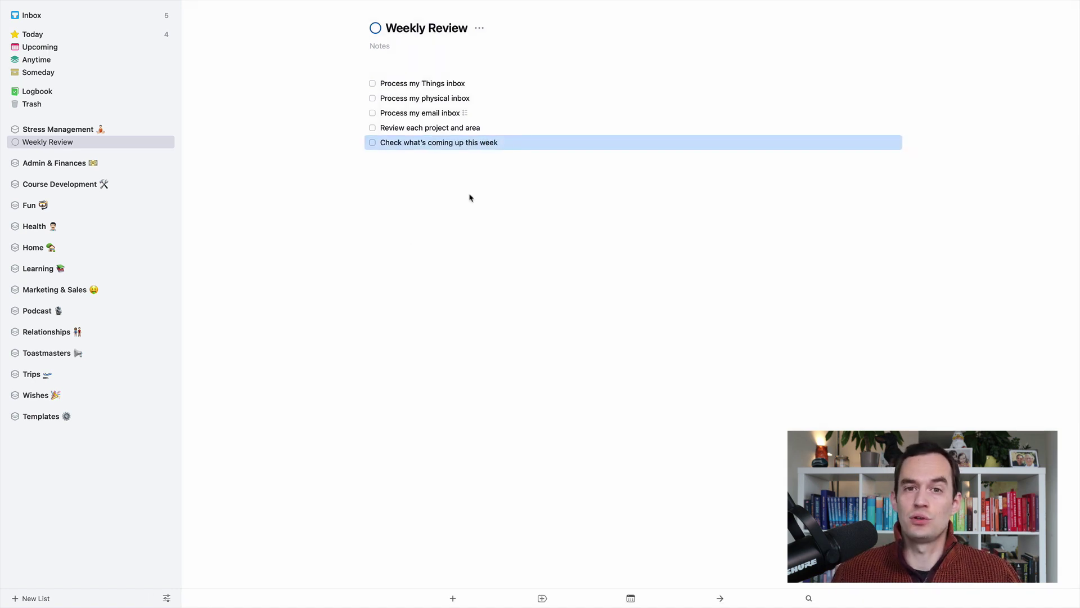
click(499, 230)
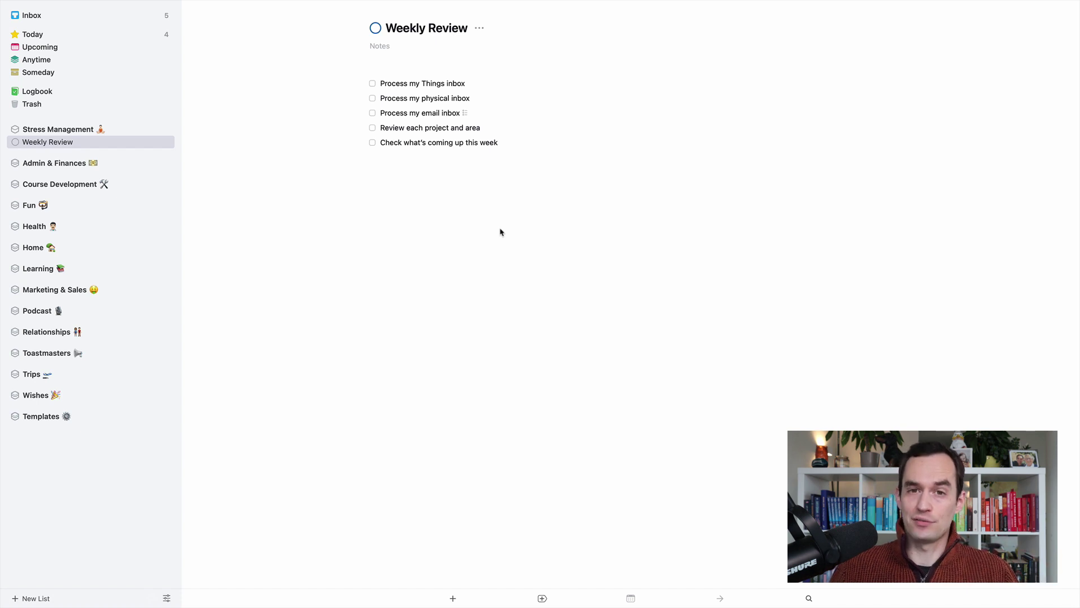
click(469, 147)
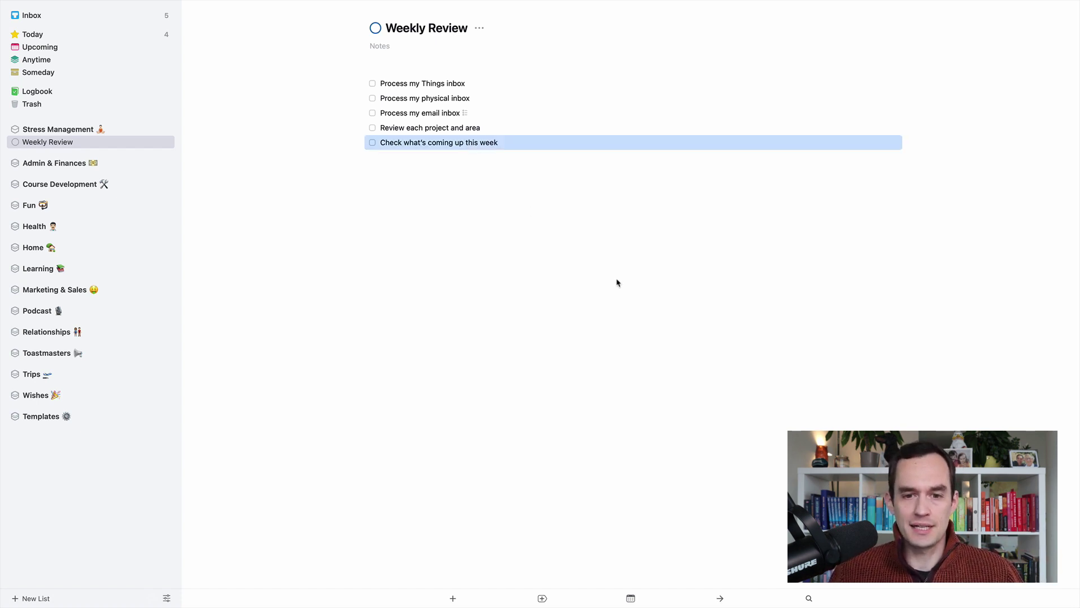
Add 'Schedule tasks ahead of time?' as the sixth to-do at the list's end
key(space)
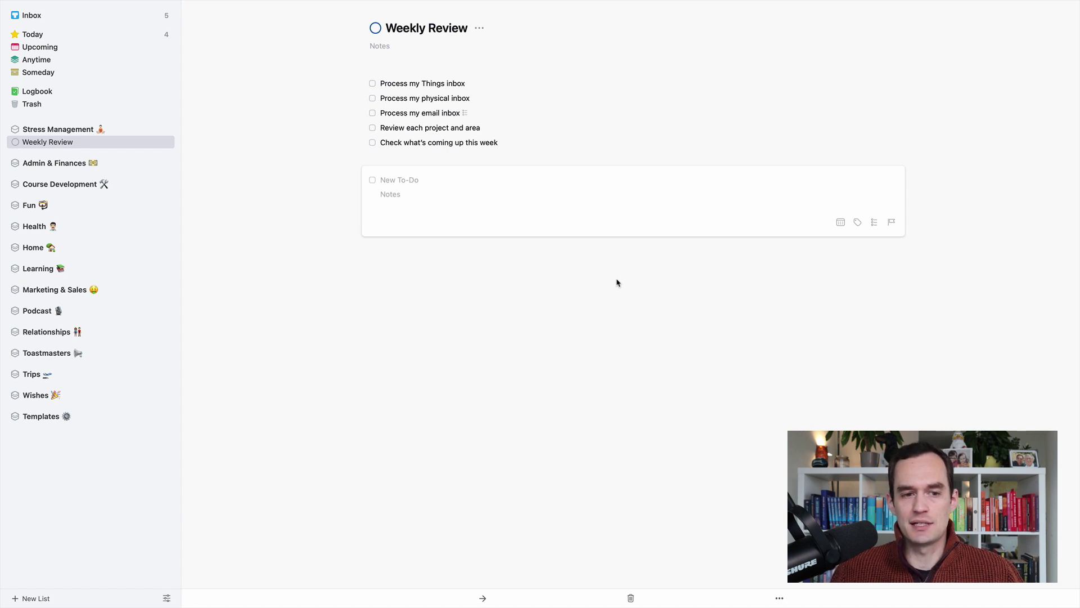
text(Schedule)
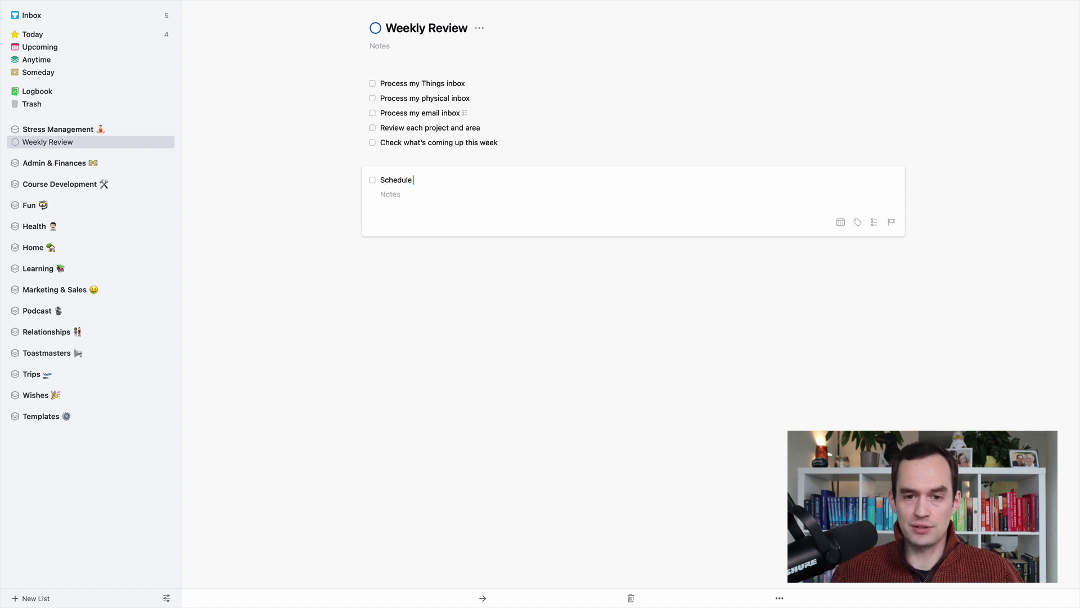
text( tasks ahead of time?)
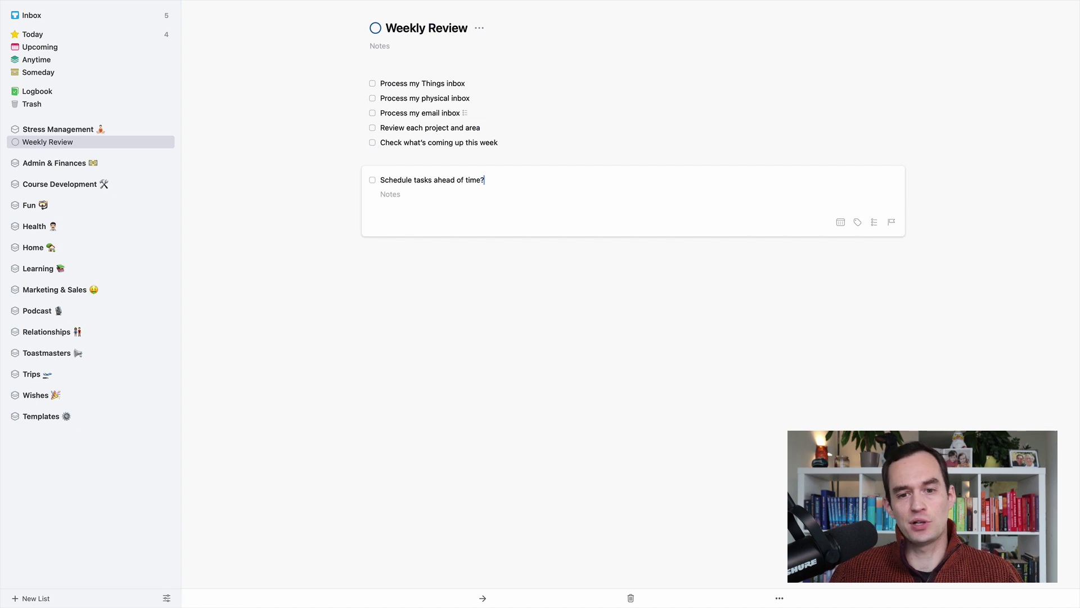
click(583, 311)
click(443, 163)
click(451, 213)
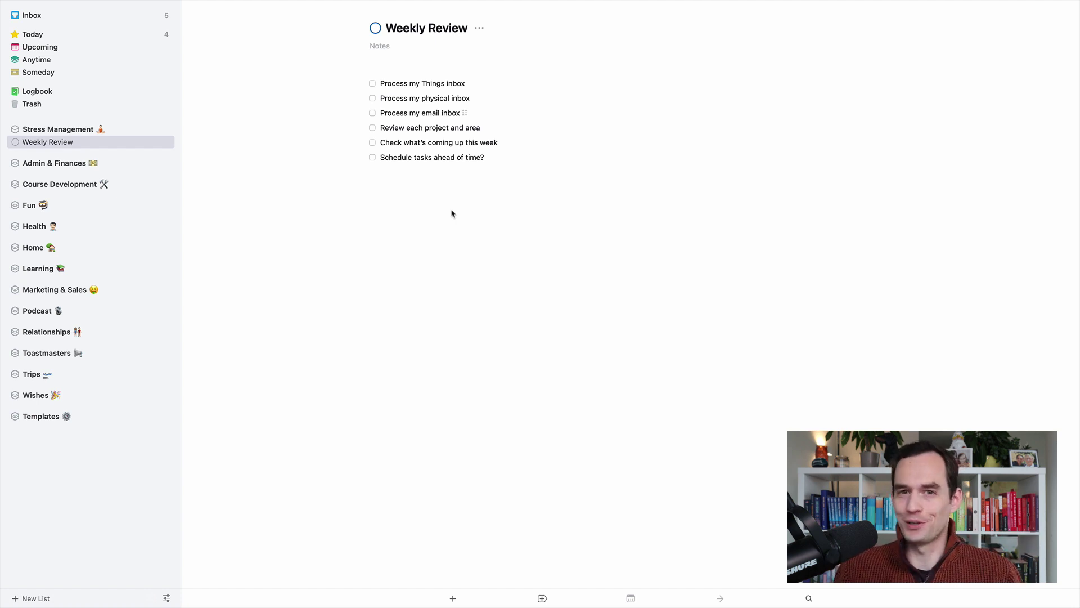
click(446, 158)
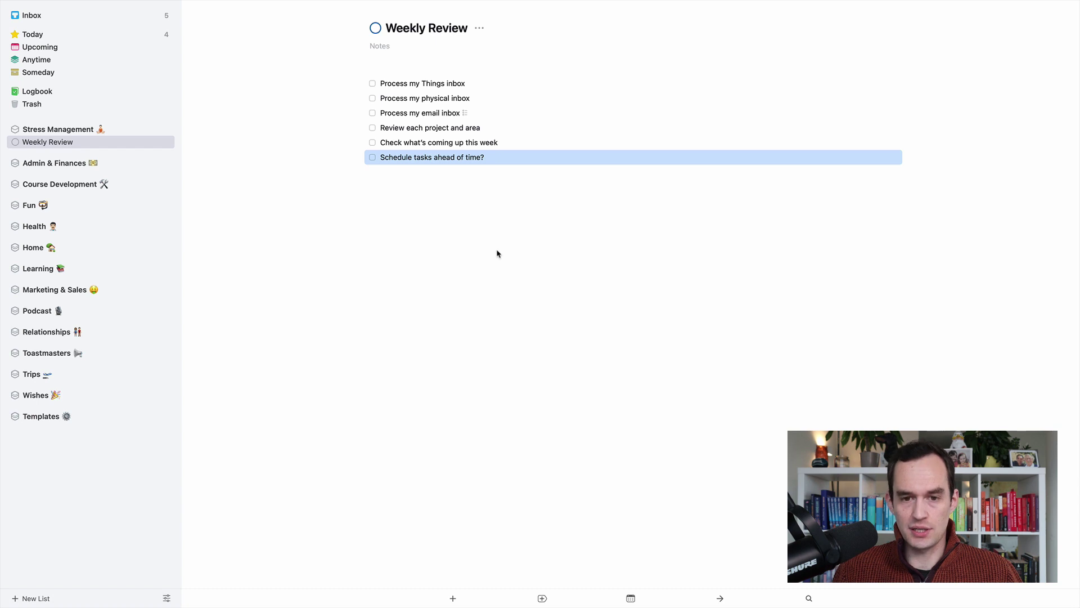
Add 'Review what I've completed this past week' as the final to-do
key(super+n)
text(Revi)
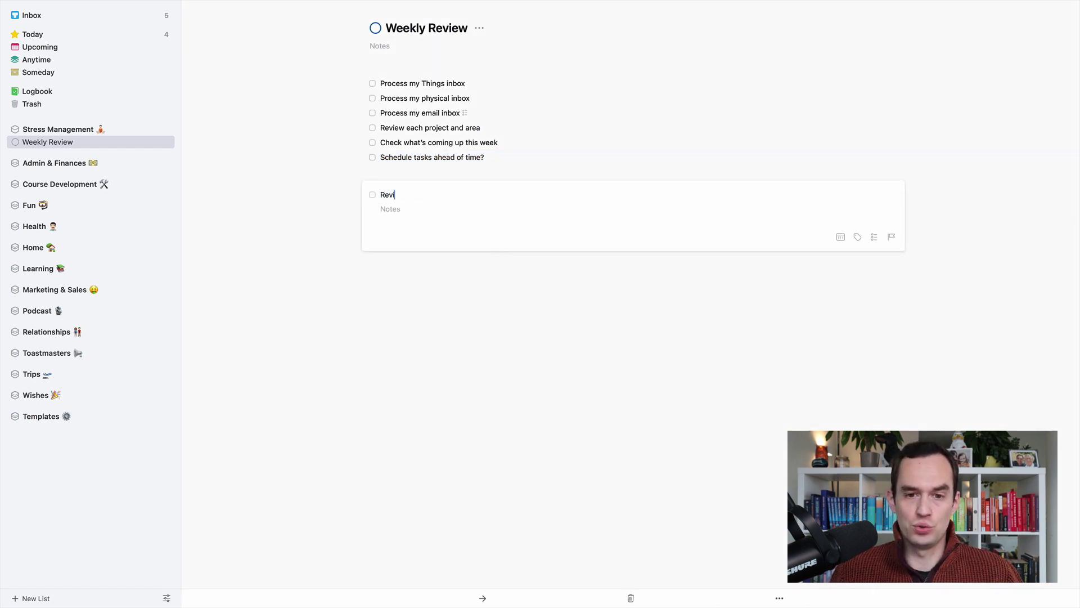
text(ew what I've completed )
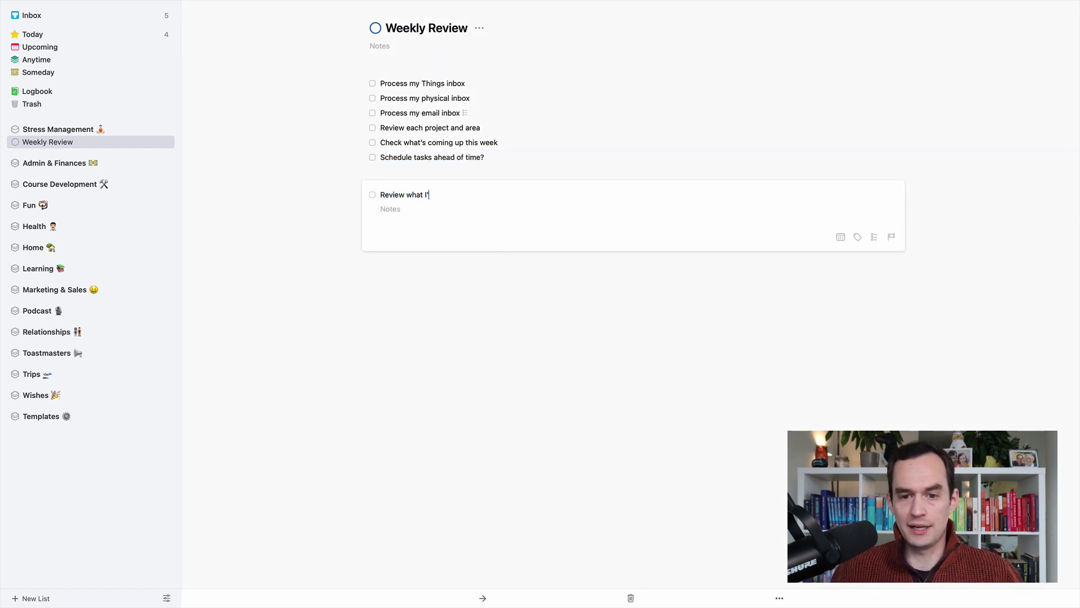
text(this past week)
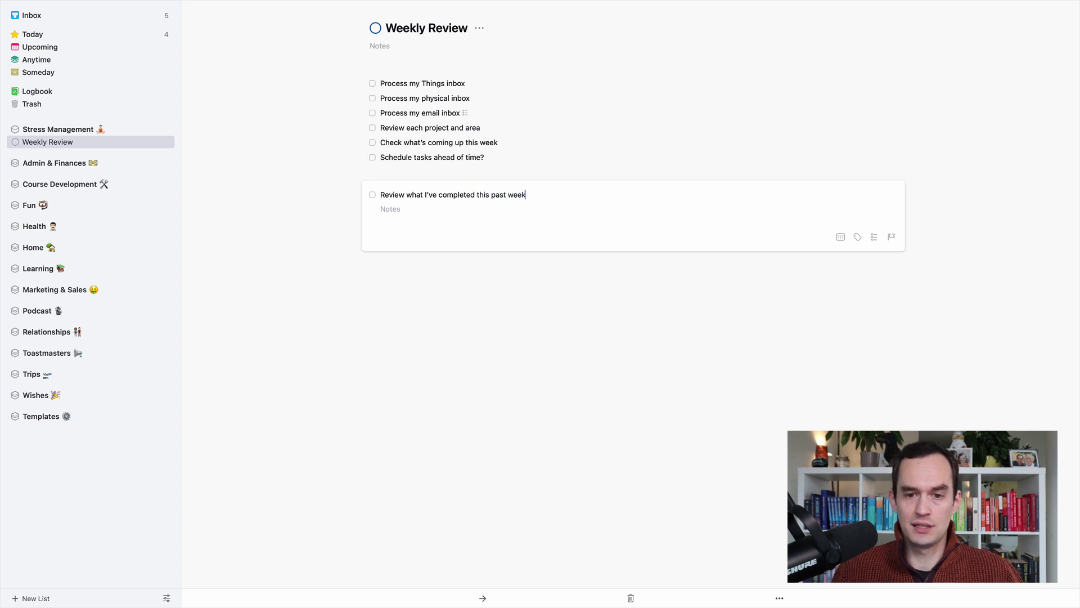
key(Return)
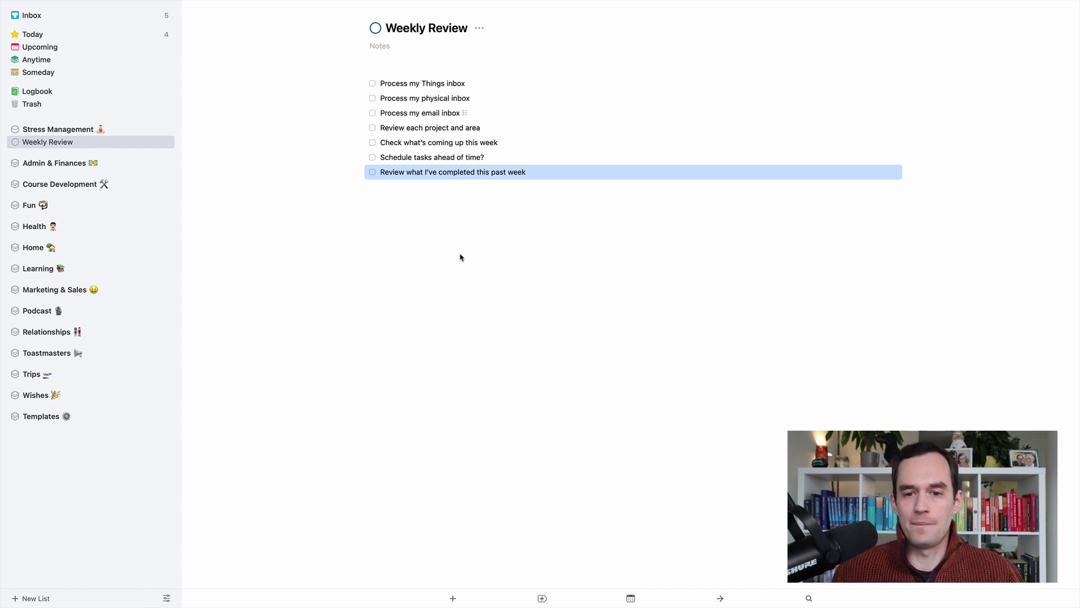
key(Escape)
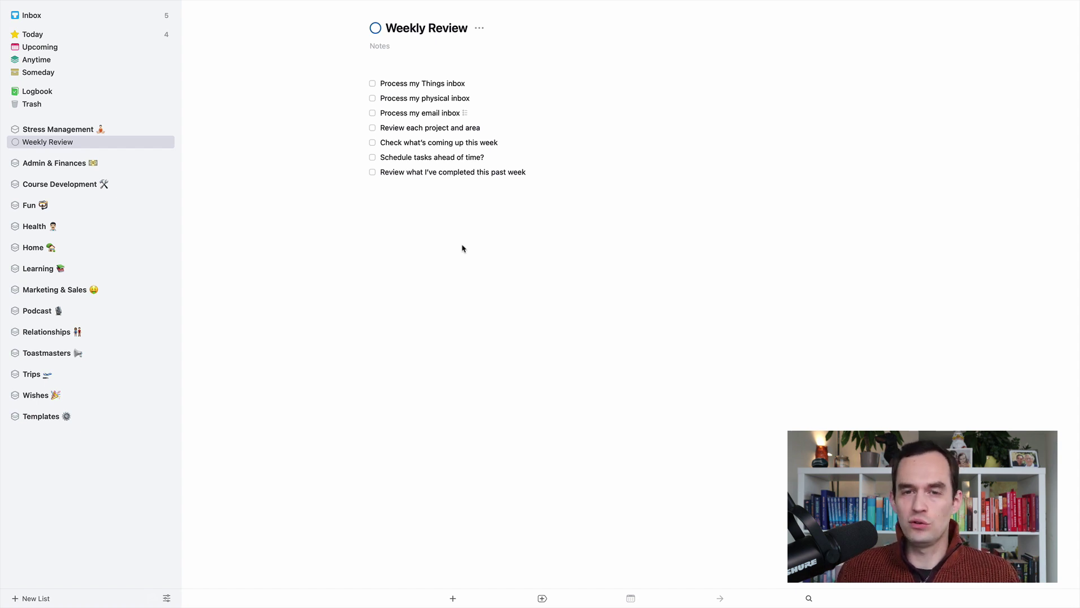
click(416, 113)
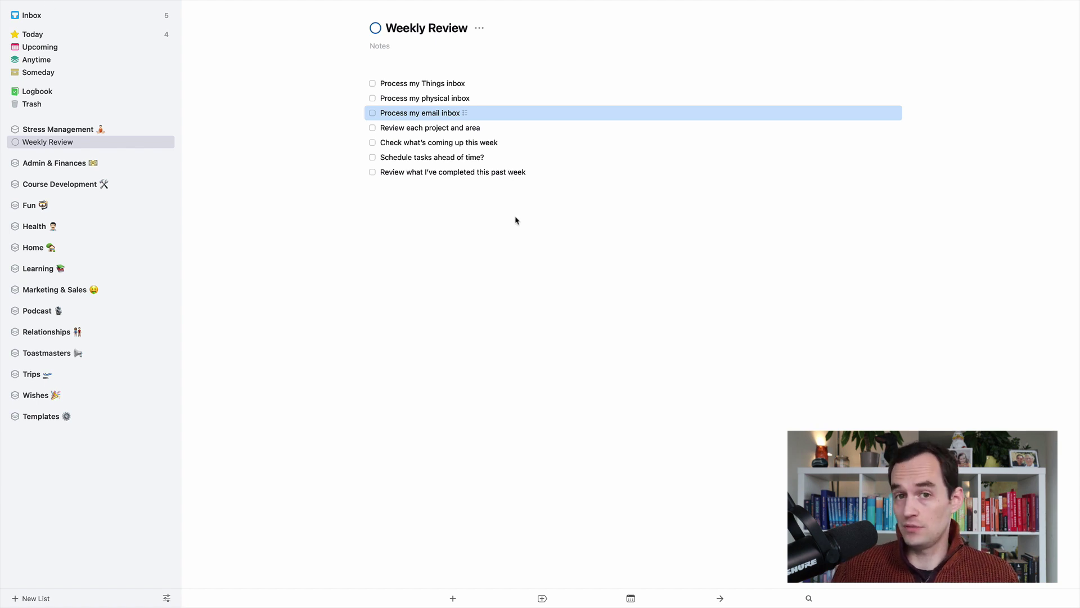
click(444, 146)
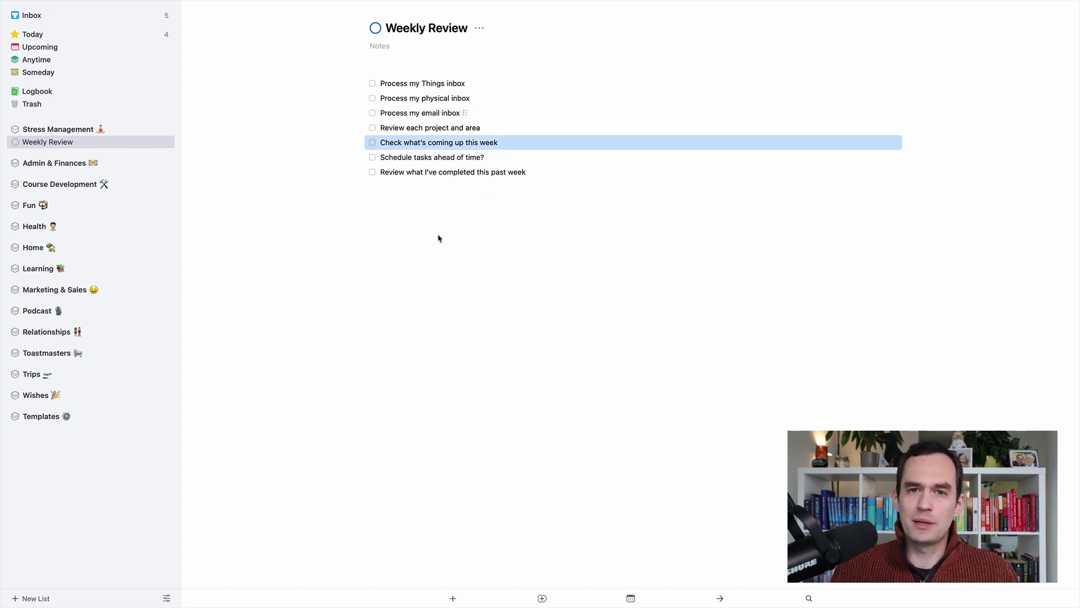
click(456, 173)
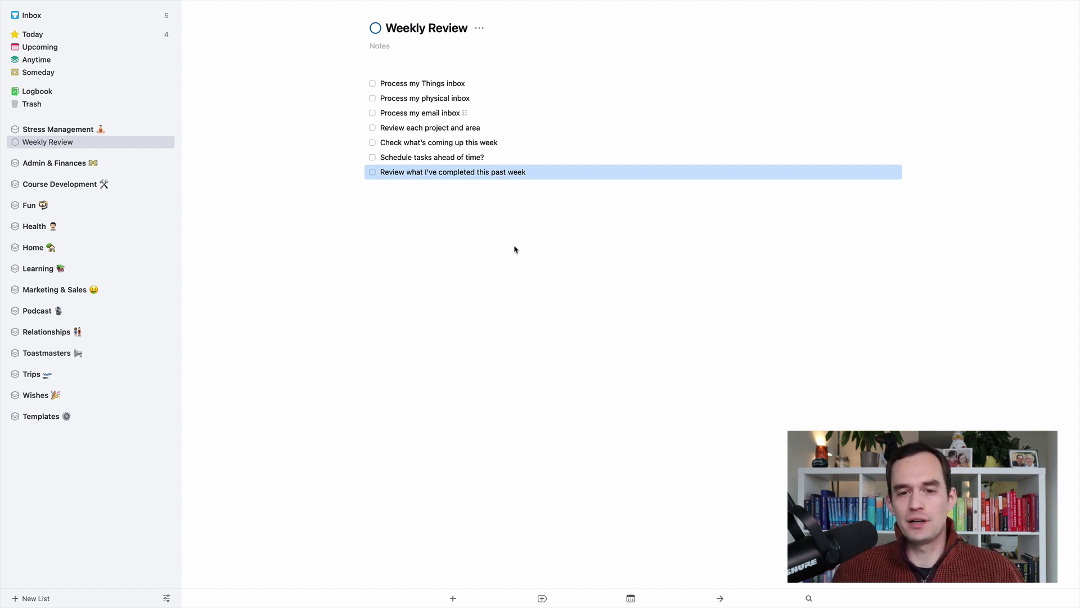
key(Escape)
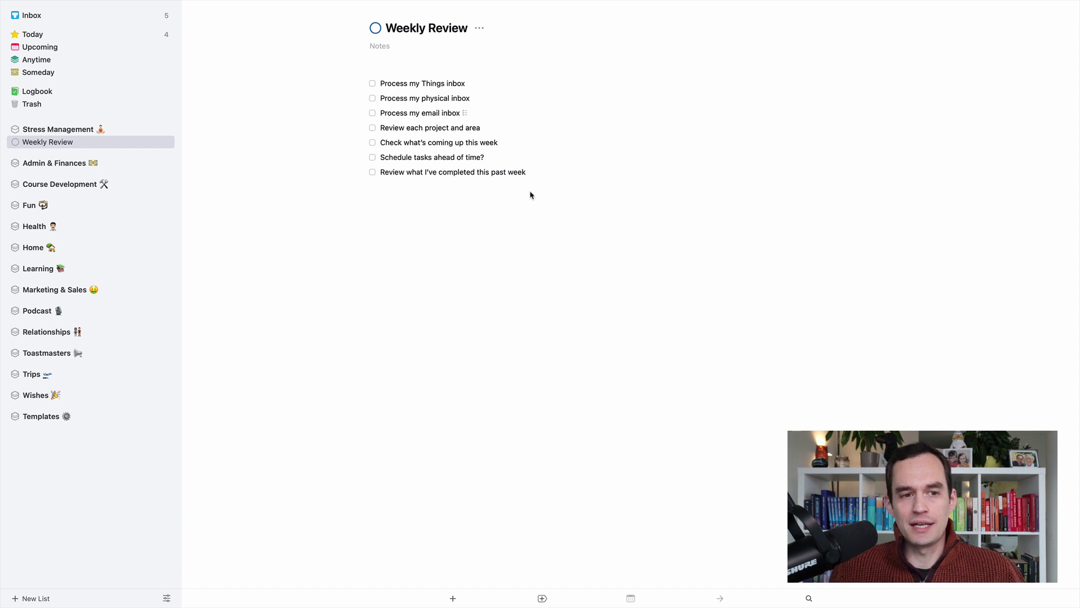
Set the project's repeat to weekly, every 1 week on Sunday
click(480, 28)
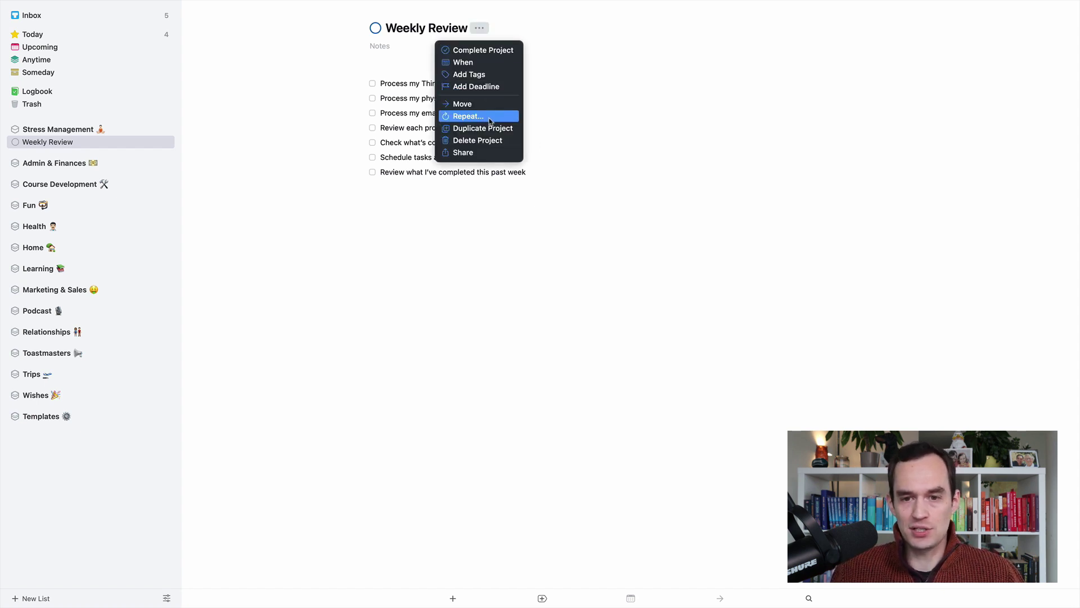
click(489, 118)
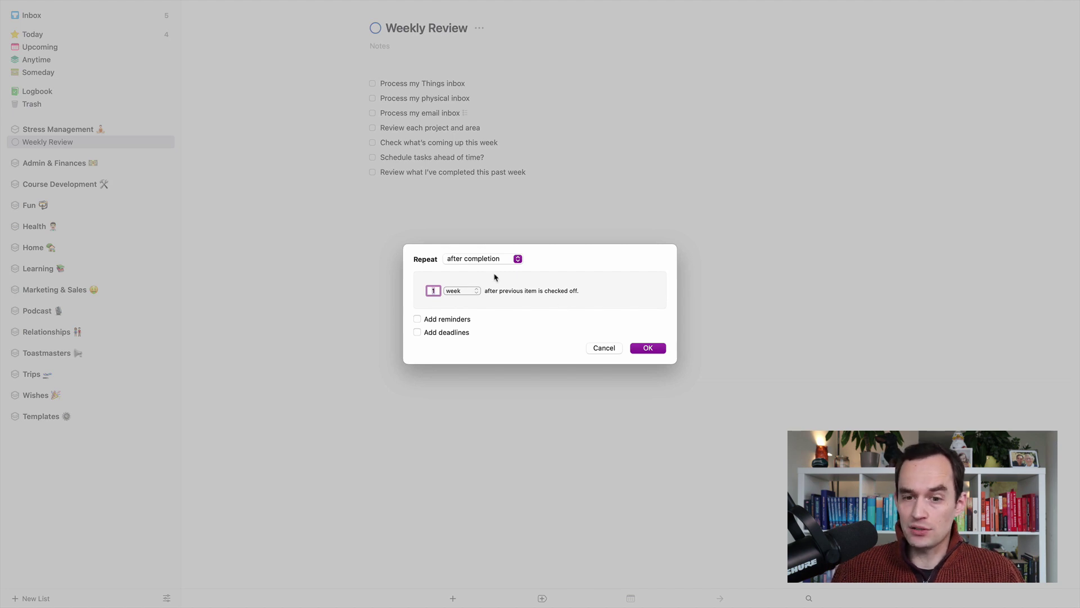
click(484, 258)
click(482, 289)
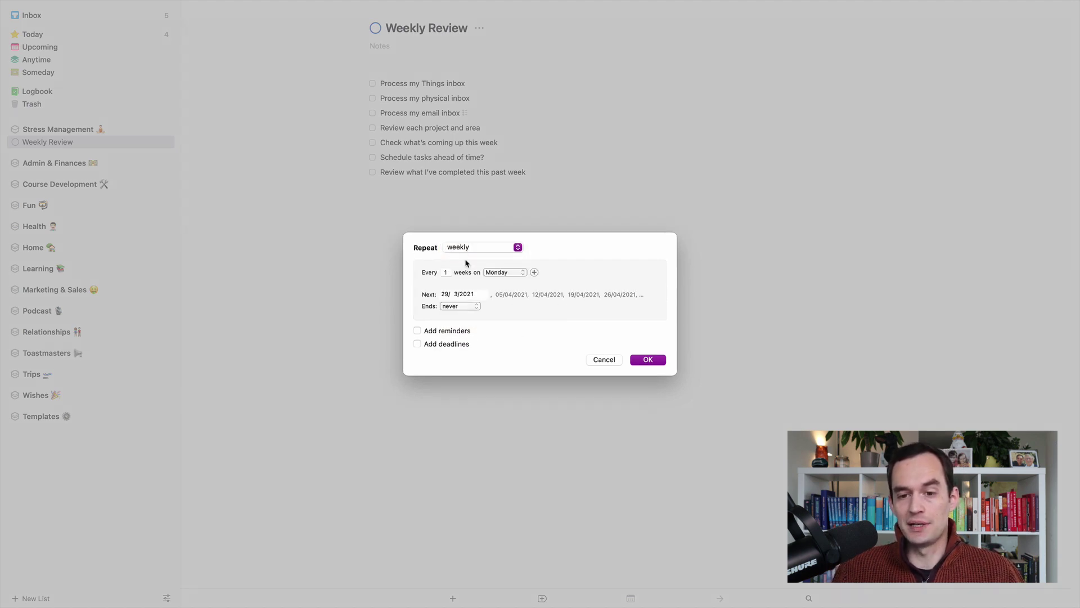
click(511, 274)
click(518, 337)
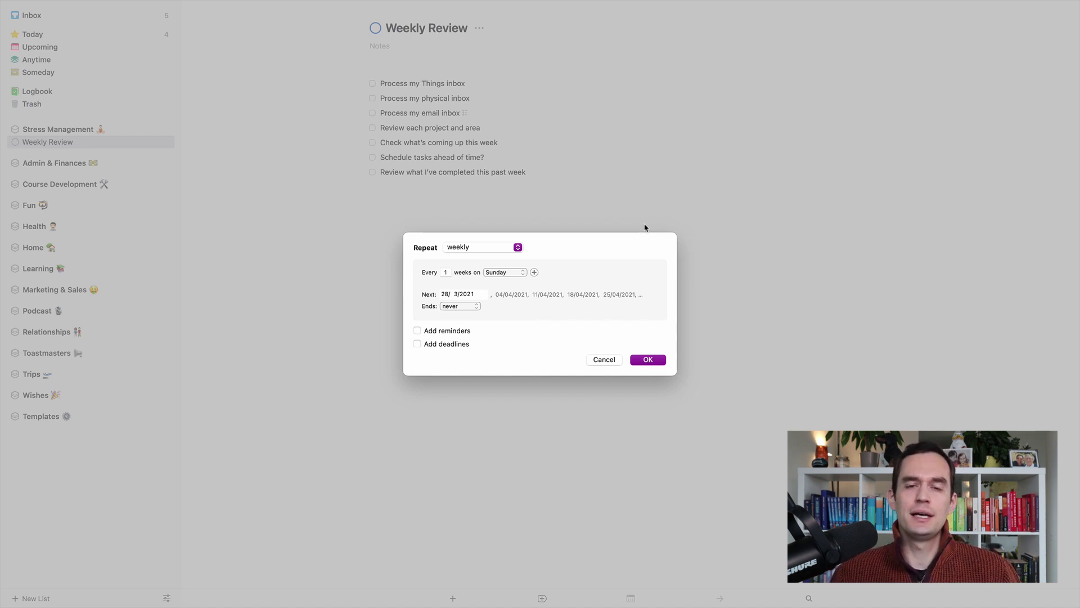
click(517, 248)
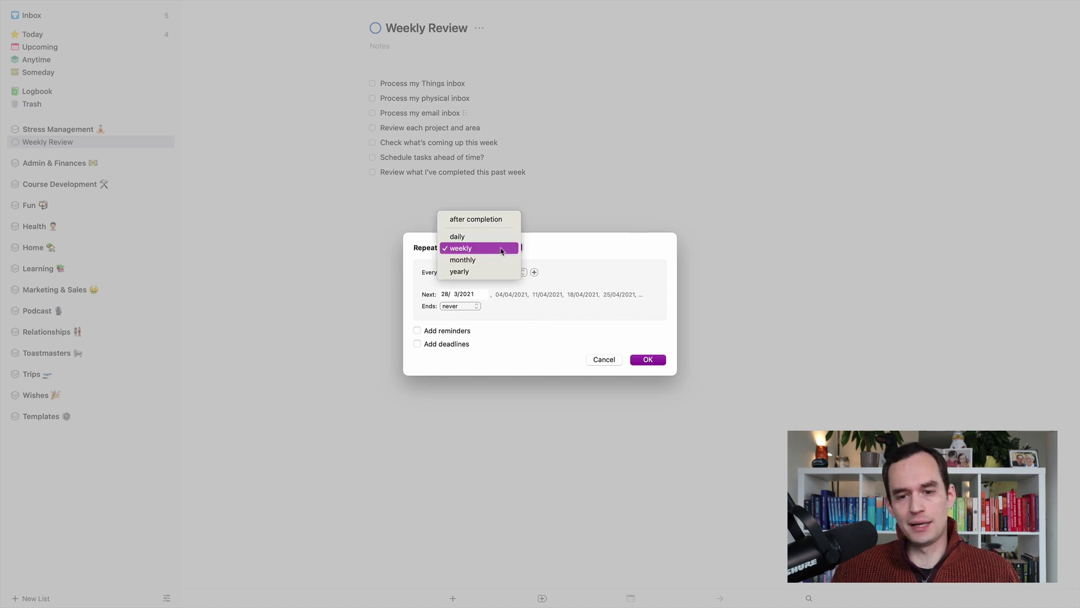
click(478, 234)
click(479, 248)
click(478, 234)
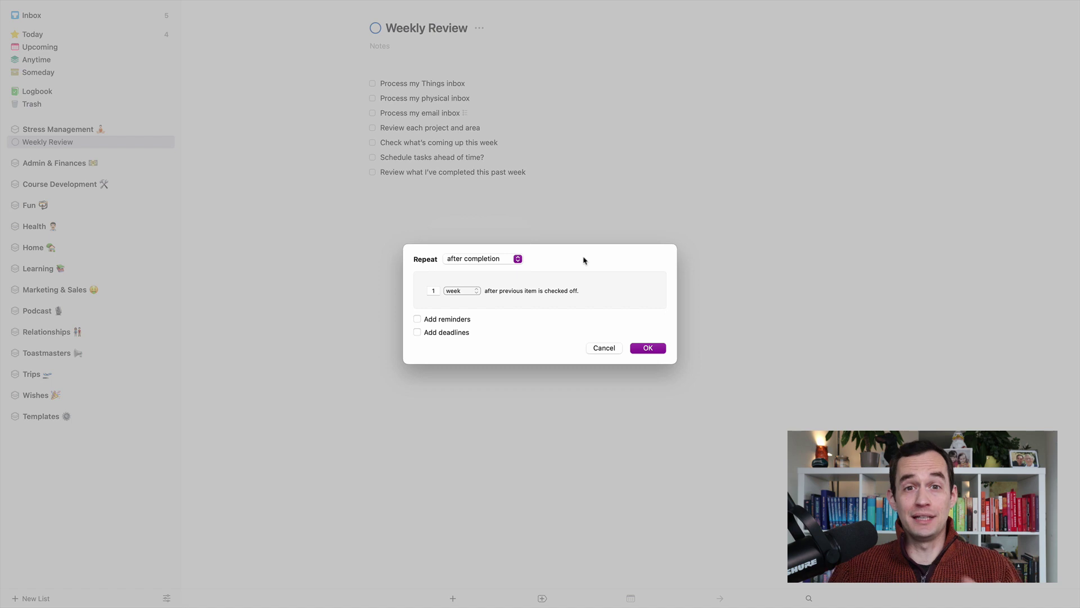
click(508, 259)
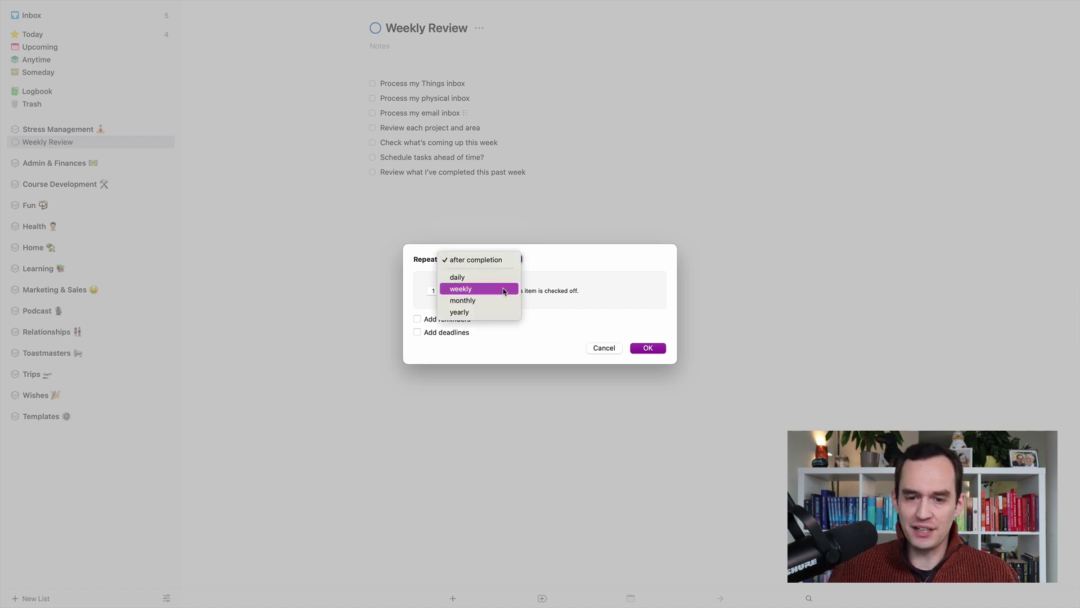
click(502, 291)
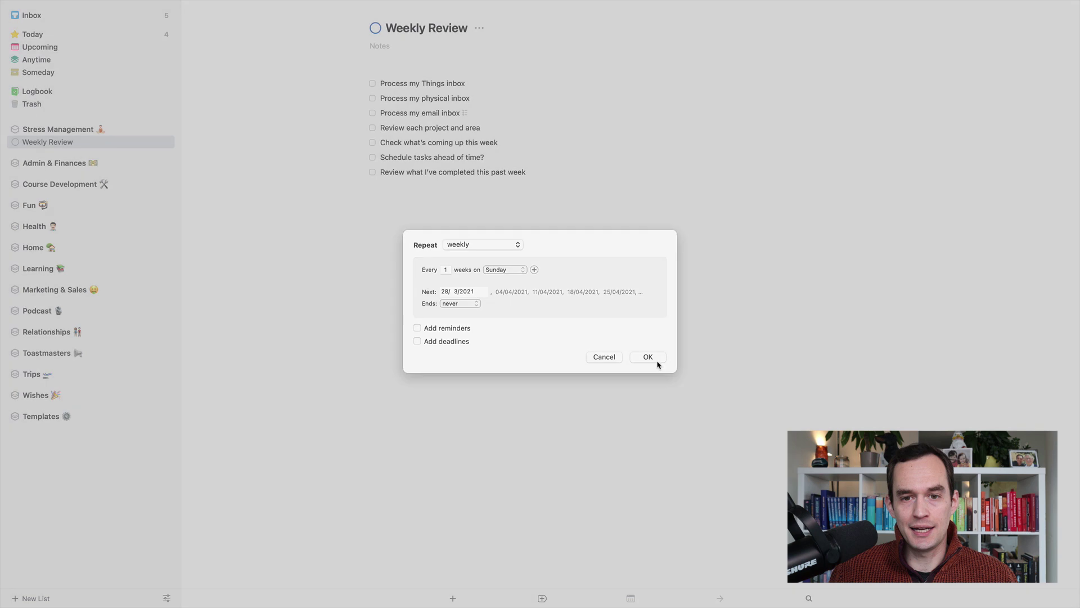
Confirm the repeat and select the upcoming 4 Apr Weekly Review in Stress Management
click(656, 361)
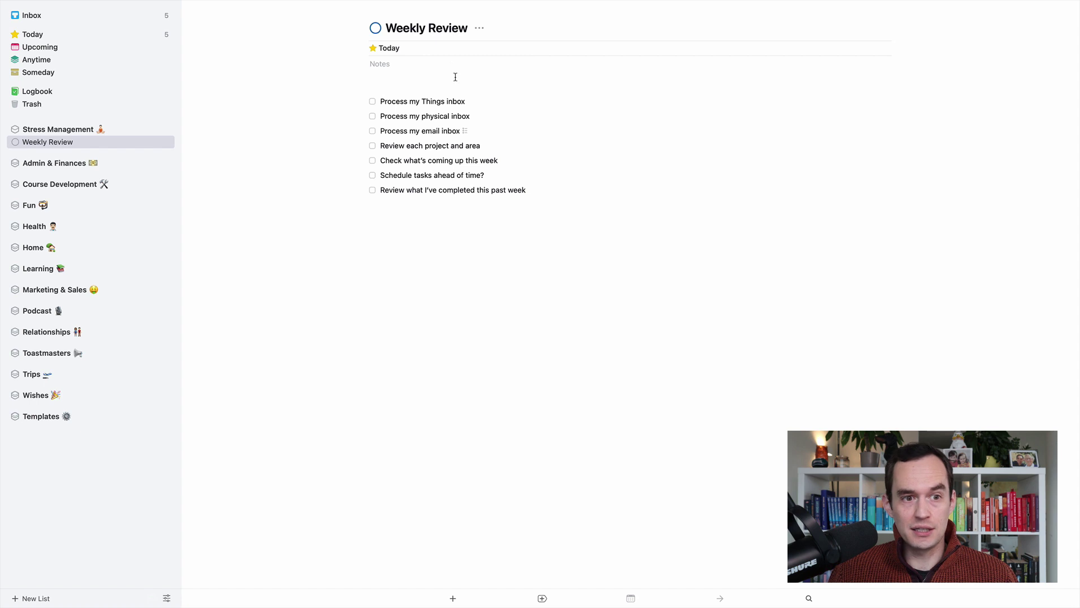
click(72, 129)
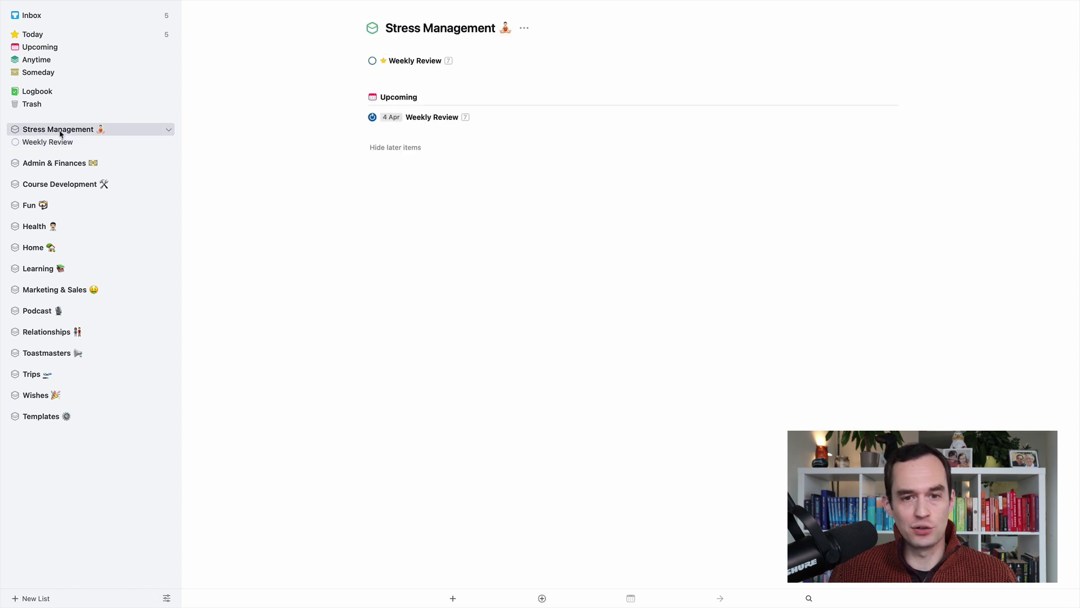
click(443, 118)
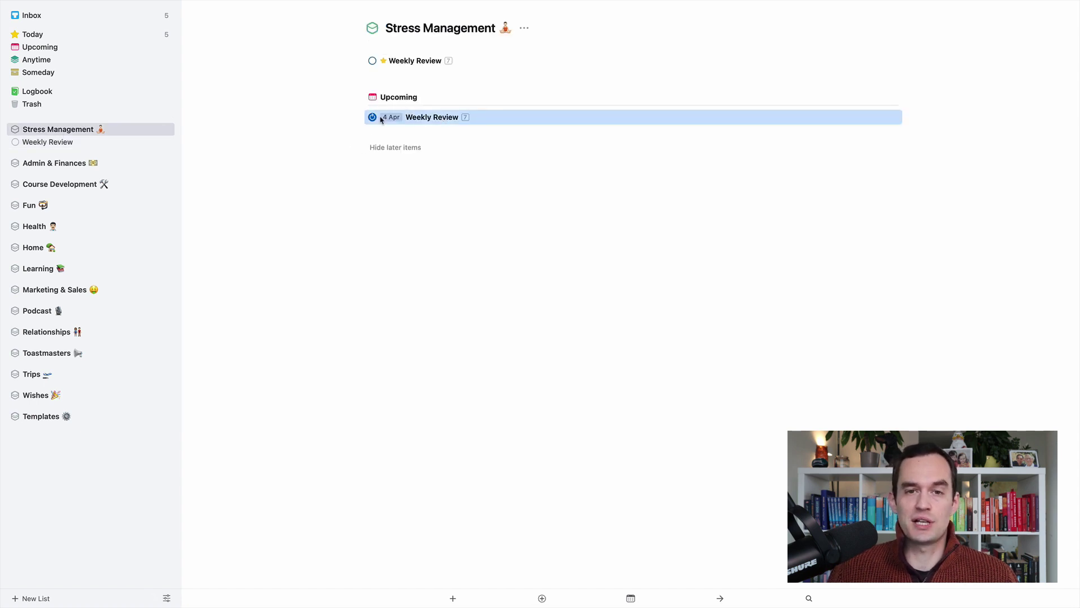